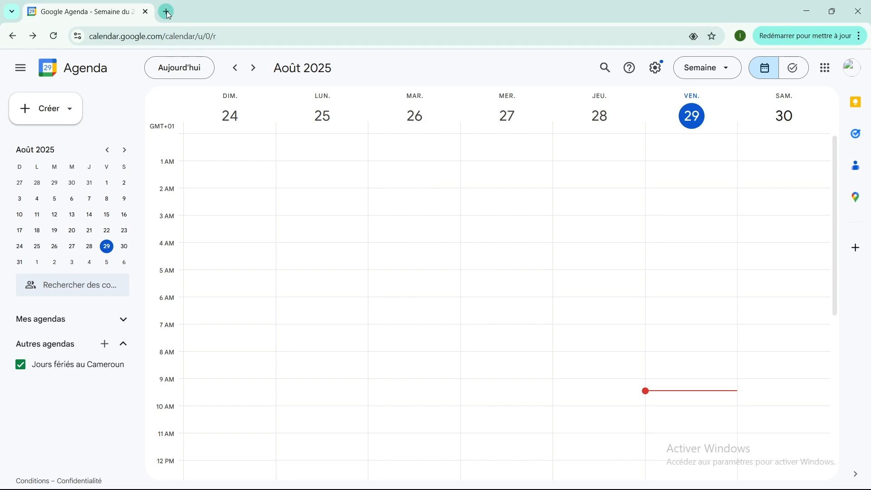
Search Google for "google agenda" in a new tab and look over the Google Workspace calendar product page
left_click(168, 15)
left_click(261, 212)
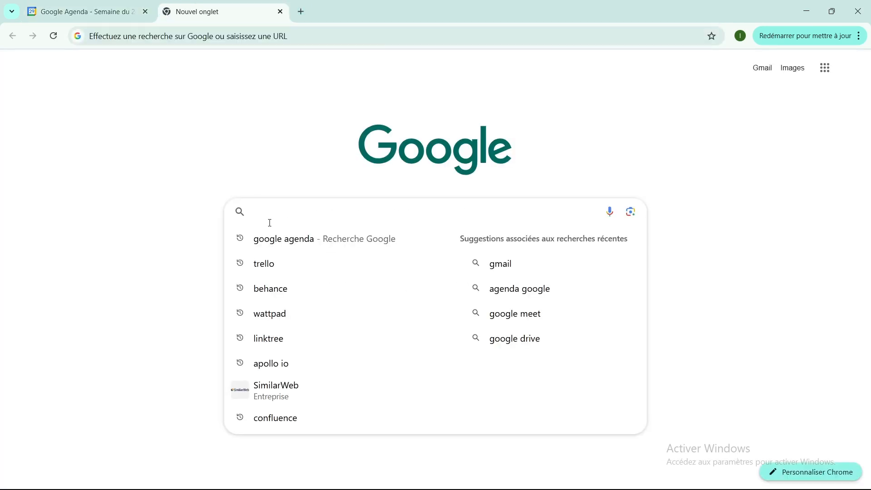
left_click(277, 240)
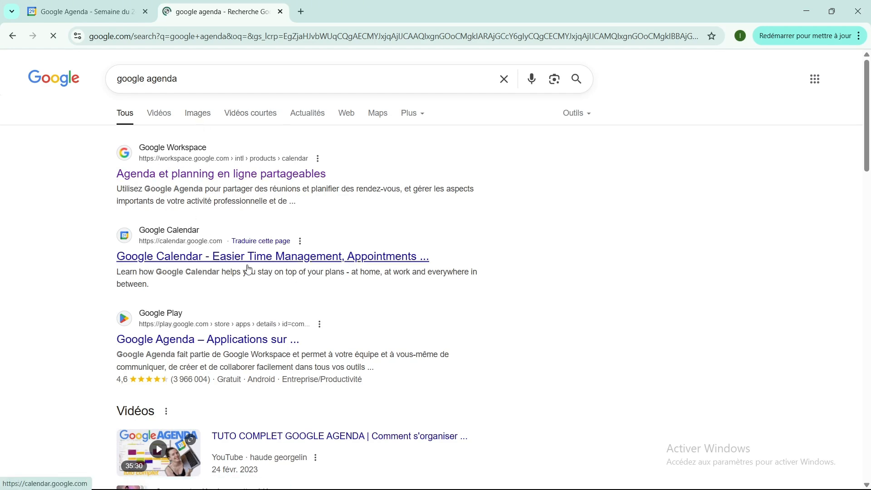
left_click(142, 179)
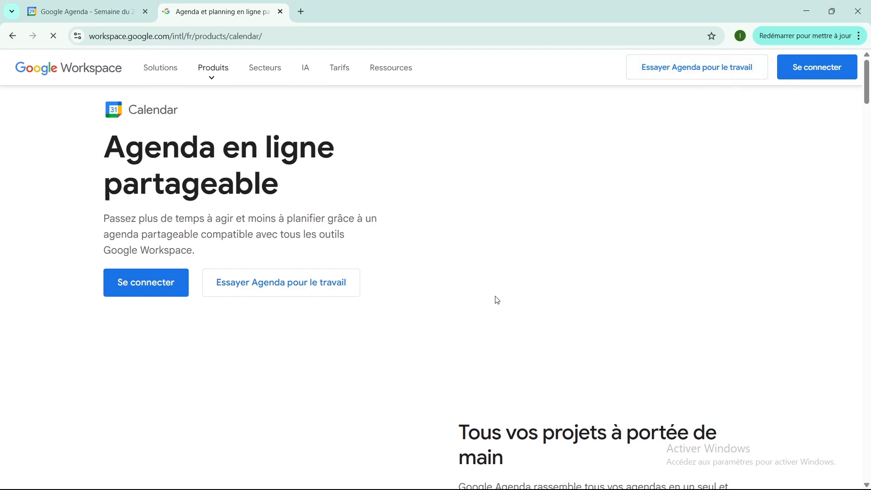
scroll(480, 295, "down", 5)
scroll(480, 293, "up", 5)
Open Agenda from the Google apps in another new tab and collapse the Mes agendas section
left_click(302, 14)
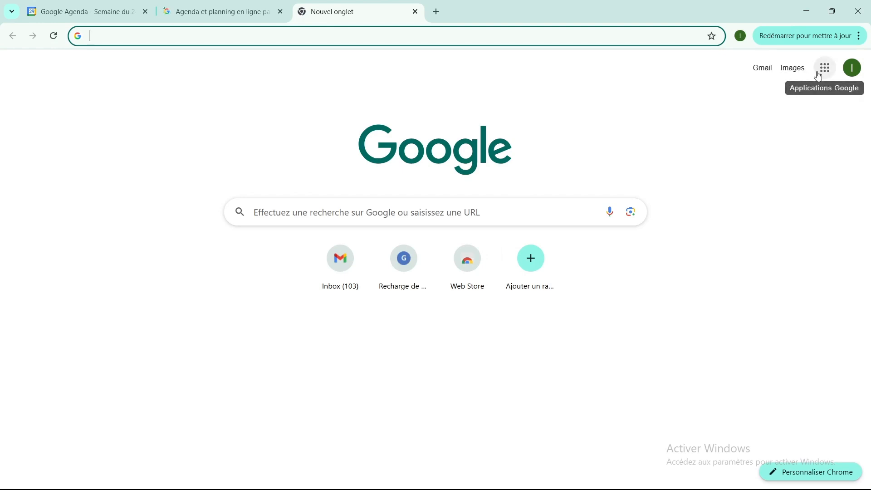
left_click(822, 70)
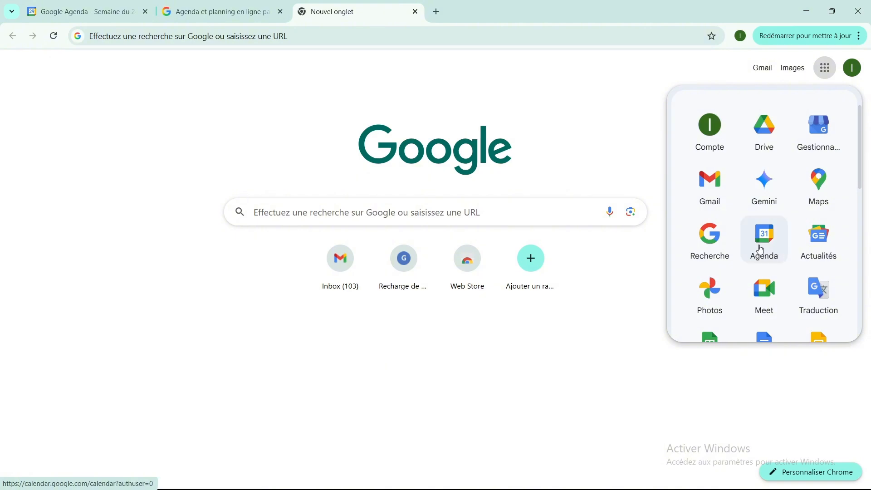
left_click(764, 241)
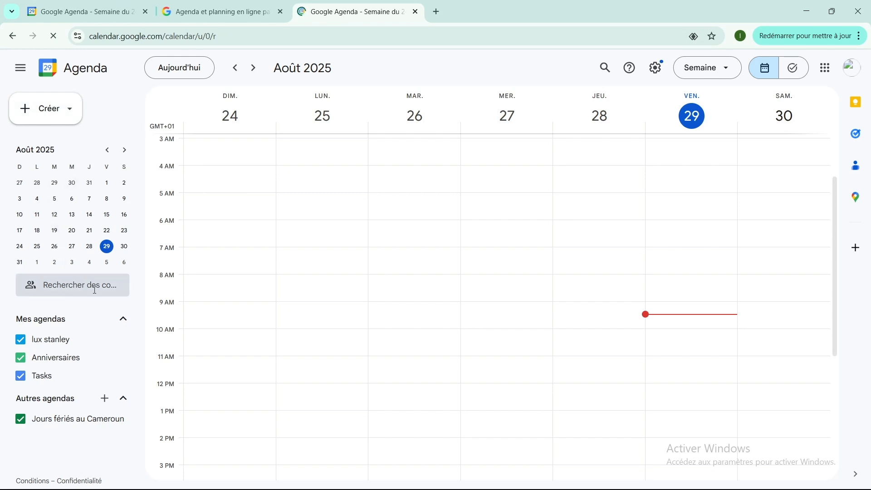
left_click(124, 321)
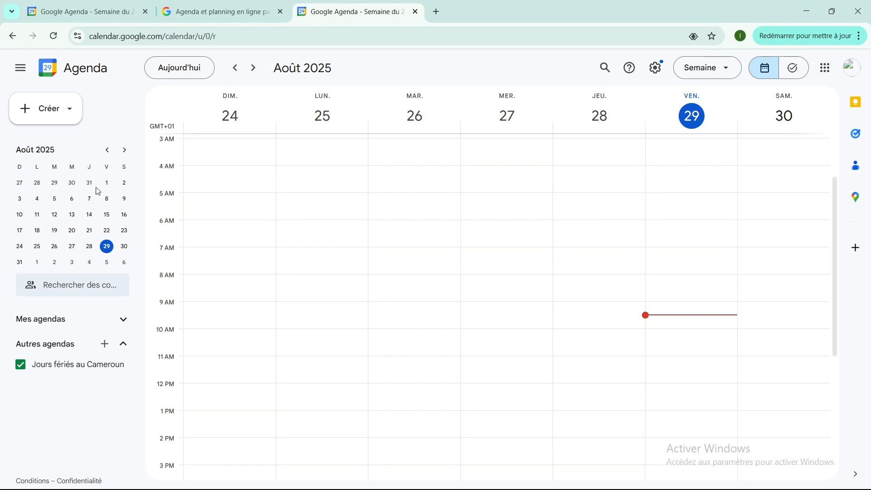
Create a new appointment schedule (Planning des rendez-vous) and title it "rencontre professionnel"
left_click(41, 111)
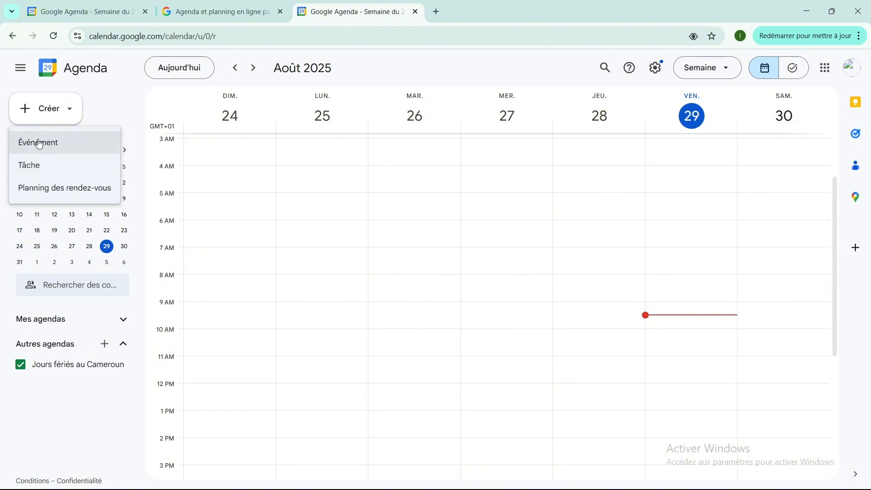
left_click(42, 193)
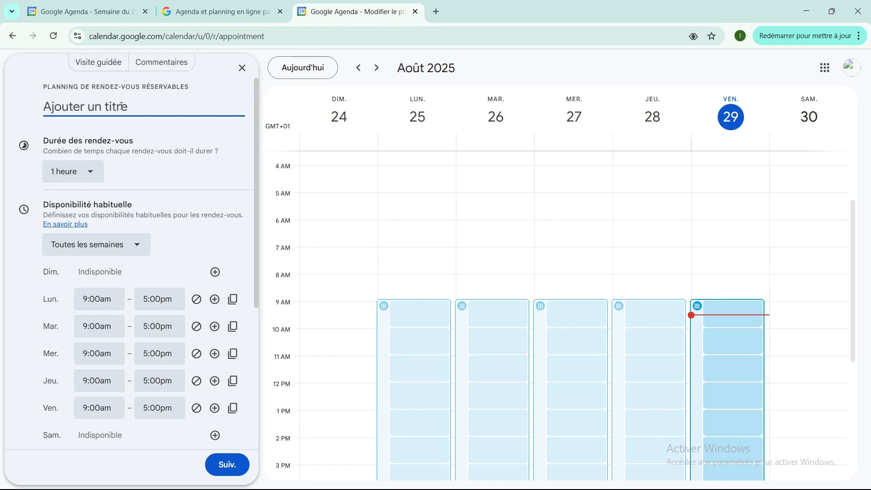
scroll(87, 173, "down", 5)
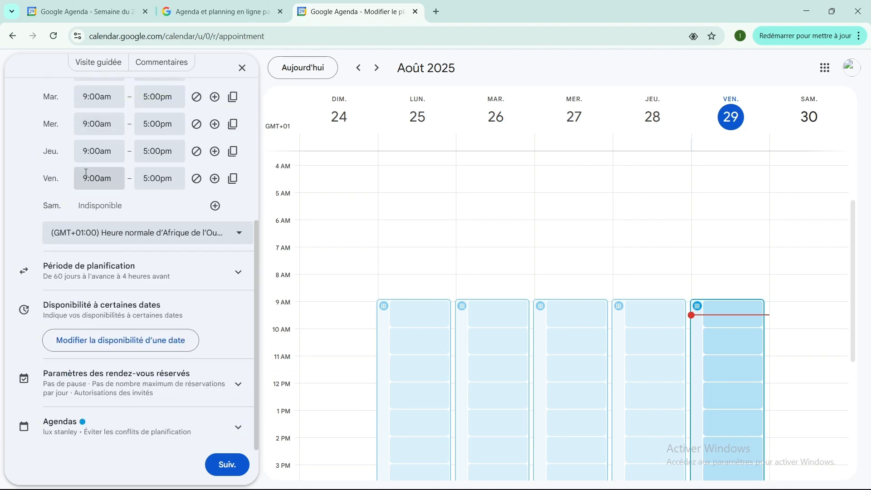
scroll(86, 173, "up", 5)
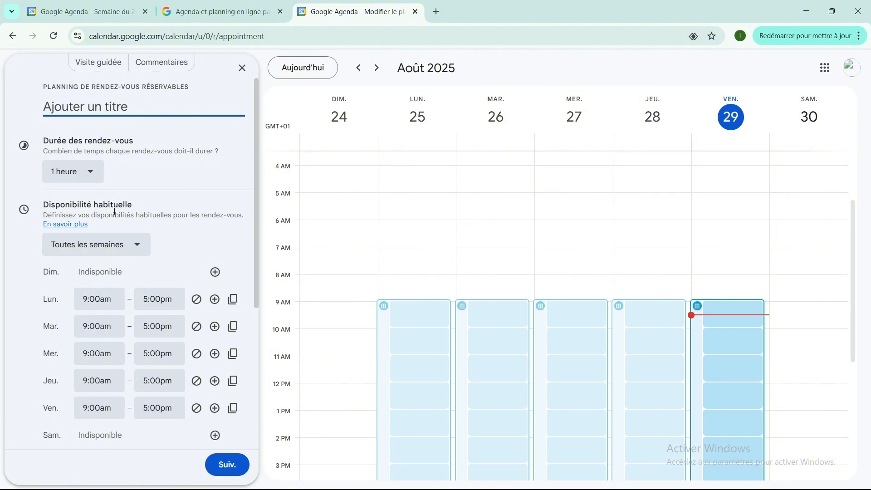
scroll(115, 212, "down", 5)
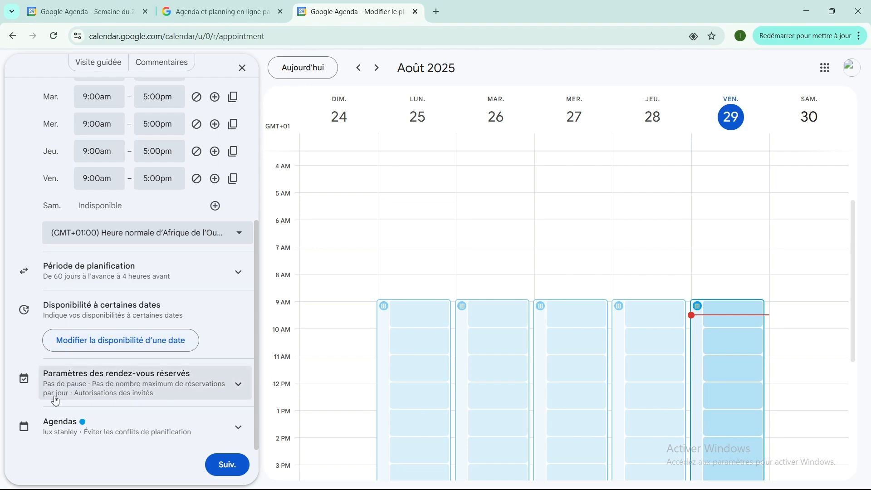
scroll(59, 391, "up", 4)
scroll(59, 385, "up", 1)
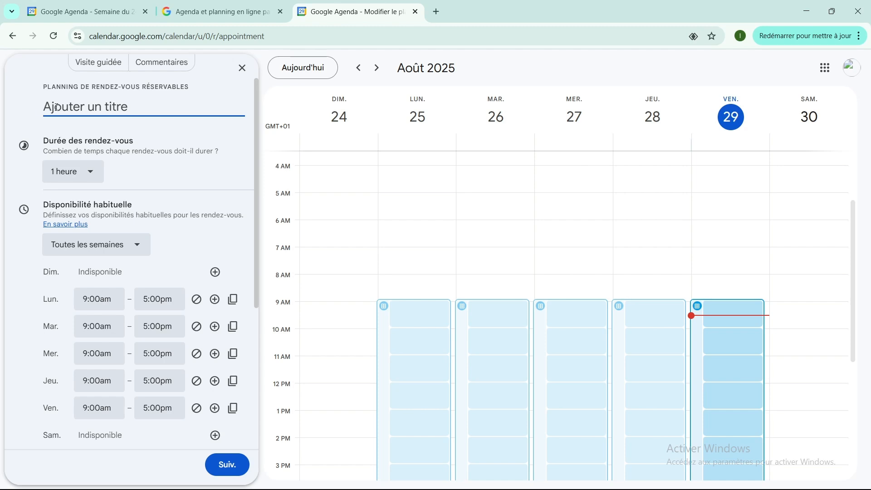
type("rencontre professionnel")
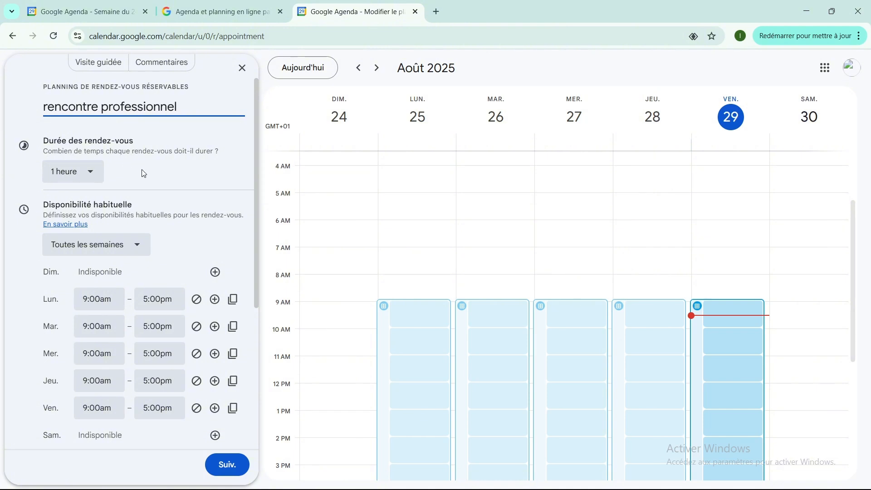
Set the appointment duration to 2 heures and the usual availability to Toutes les semaines
left_click(91, 176)
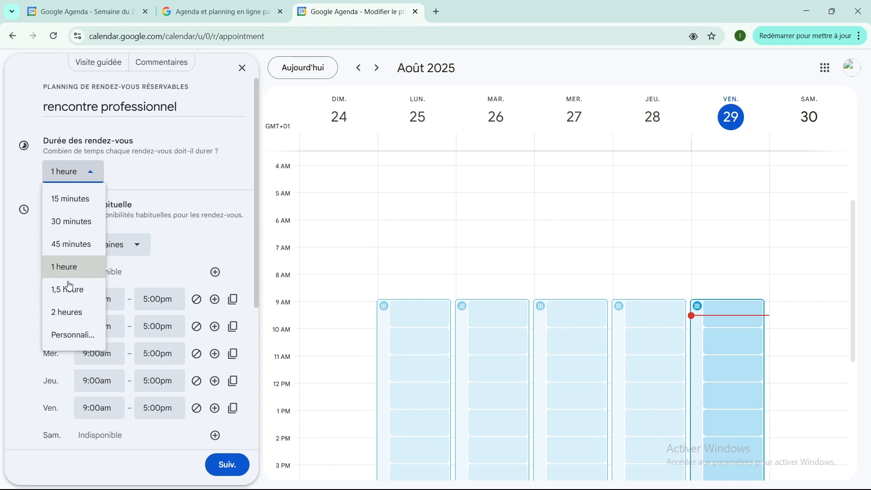
left_click(68, 313)
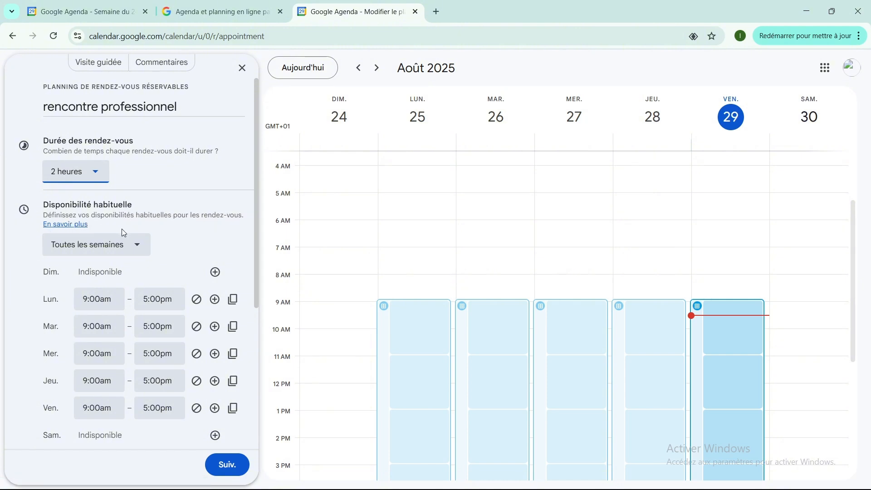
left_click(138, 249)
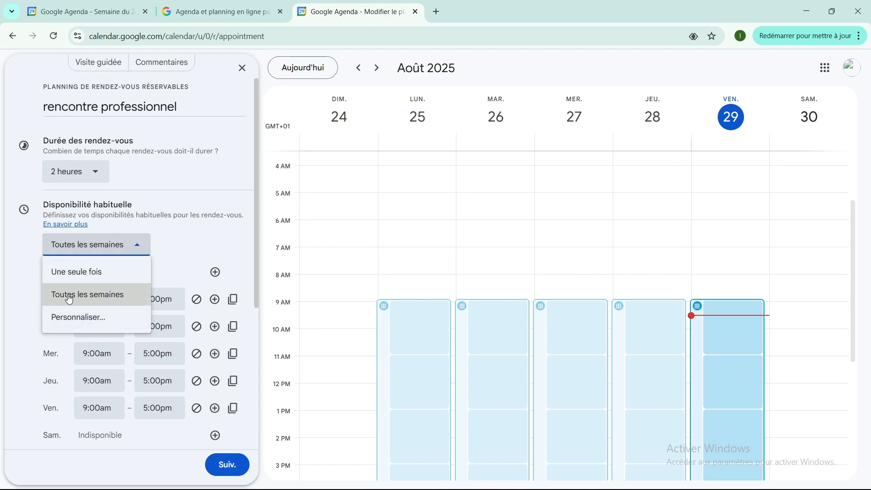
left_click(86, 293)
Set Monday's availability to end at 6:30pm
scroll(86, 293, "down", 2)
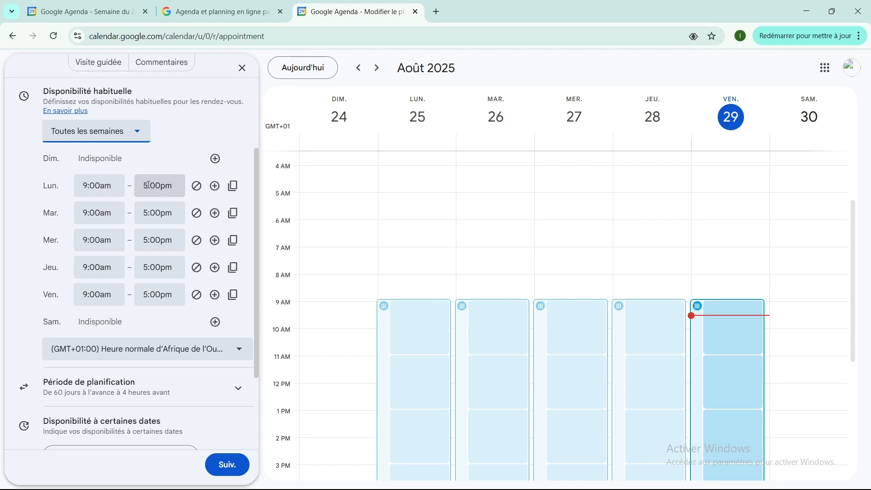
left_click(175, 185)
scroll(156, 236, "down", 1)
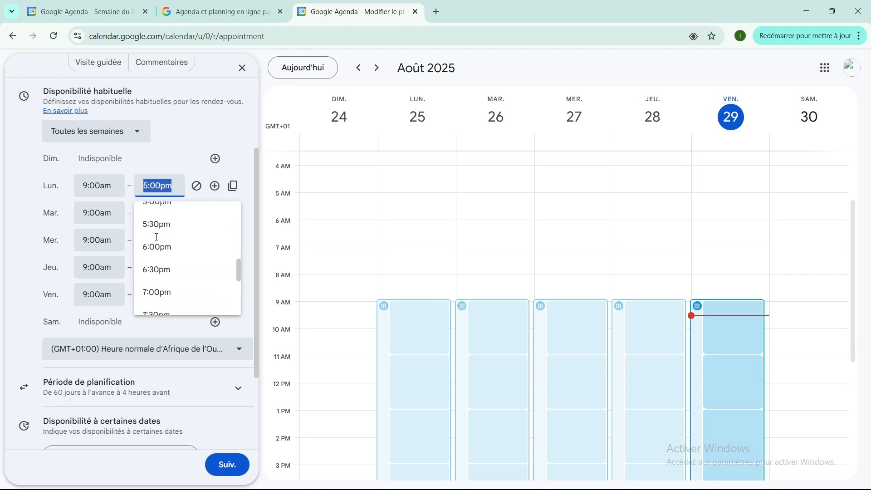
left_click(155, 270)
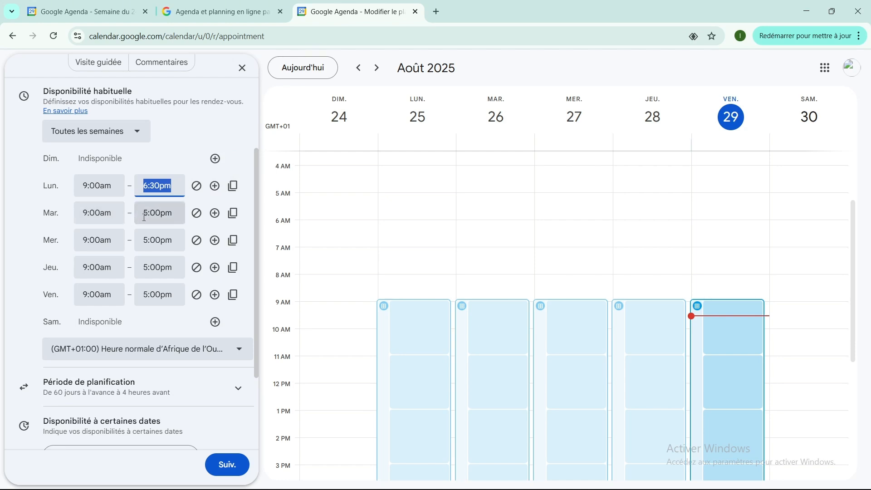
Set Tuesday's availability to 9:30am–6:00pm and Wednesday's end time to 8:00pm
left_click(86, 213)
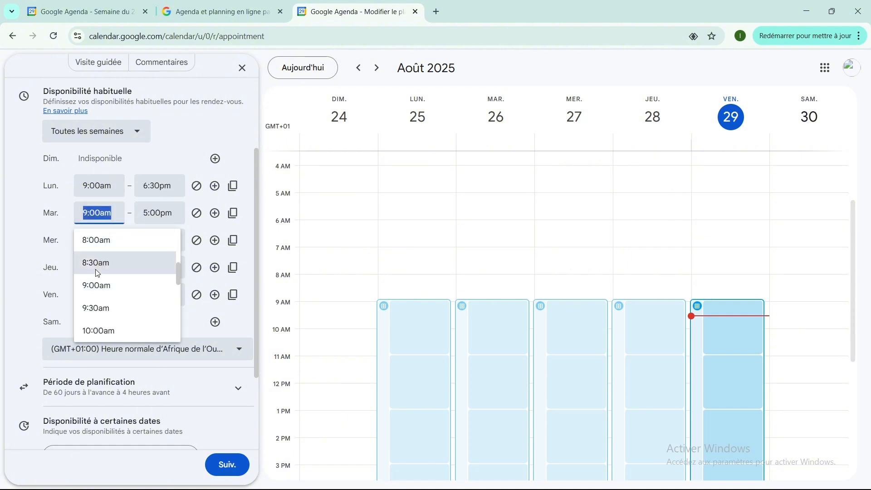
left_click(84, 309)
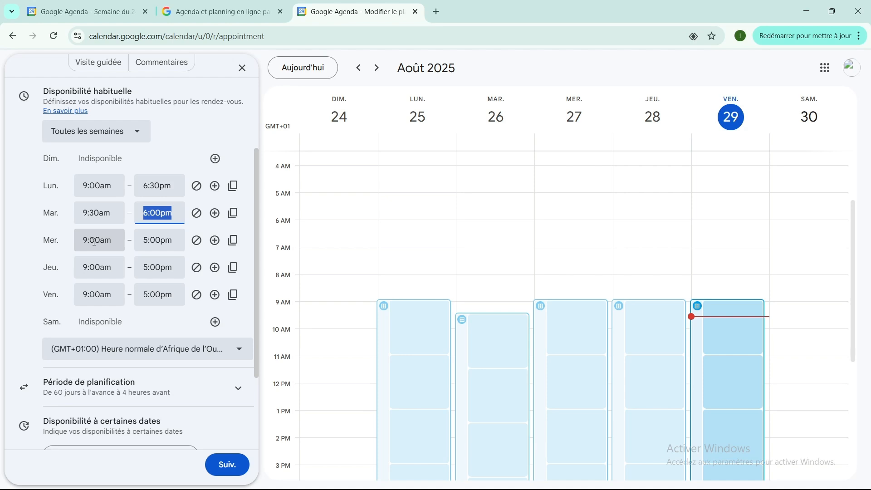
left_click(150, 242)
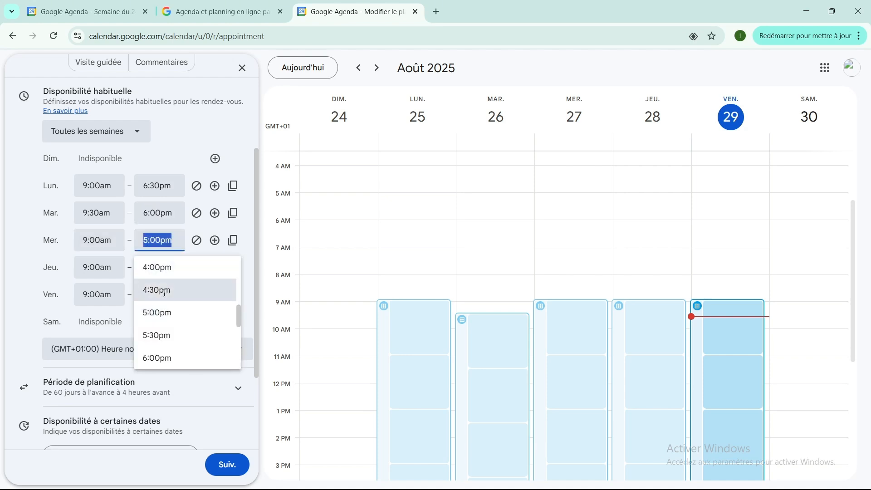
scroll(163, 293, "down", 3)
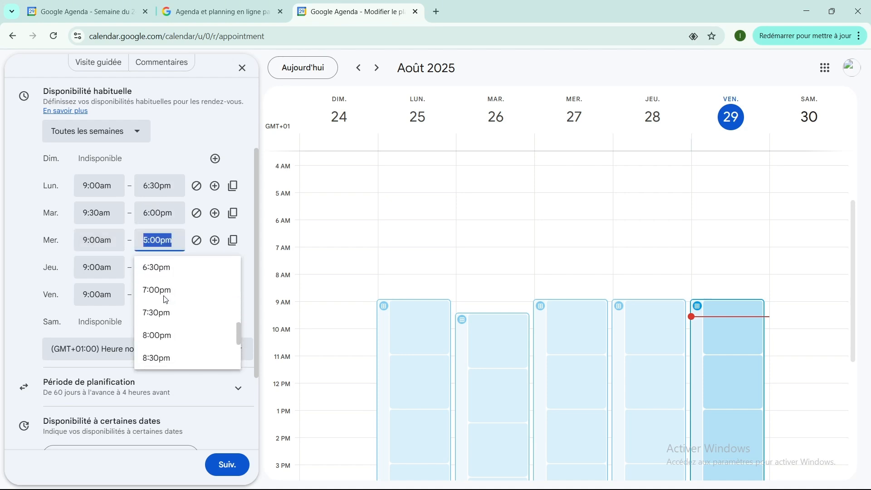
left_click(156, 336)
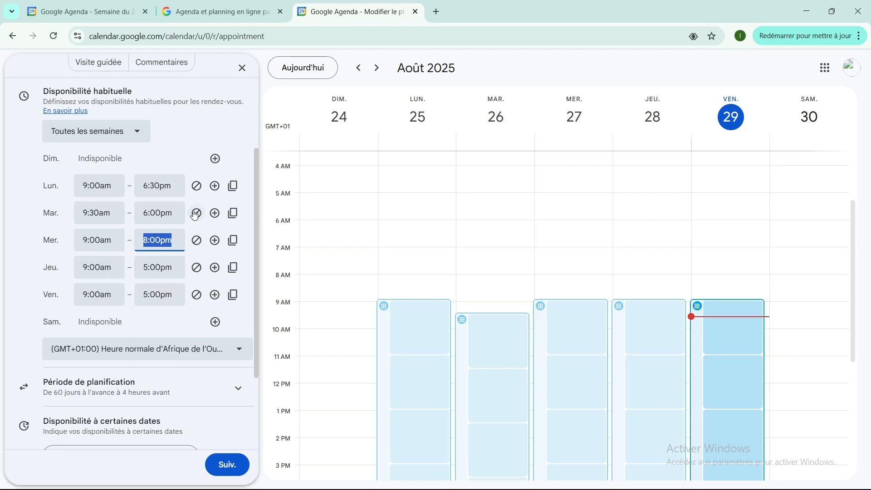
Make Saturday available for appointments, adding two time periods to that day
scroll(171, 228, "down", 1)
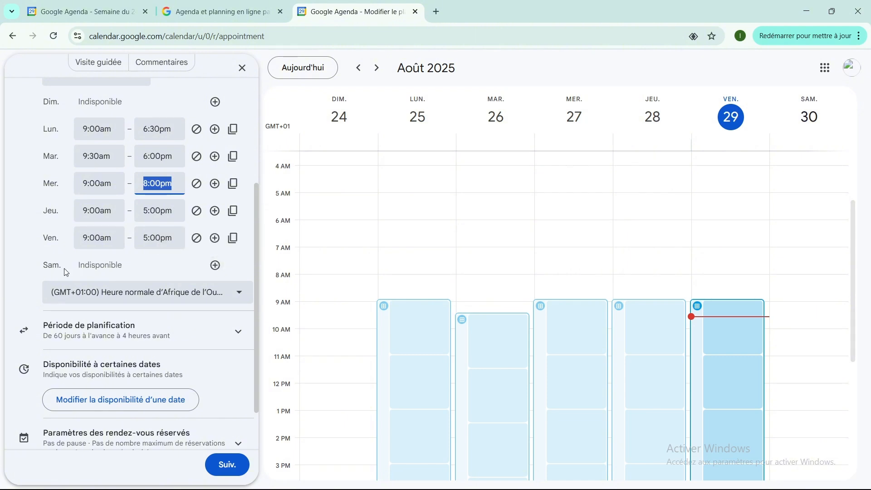
left_click(215, 267)
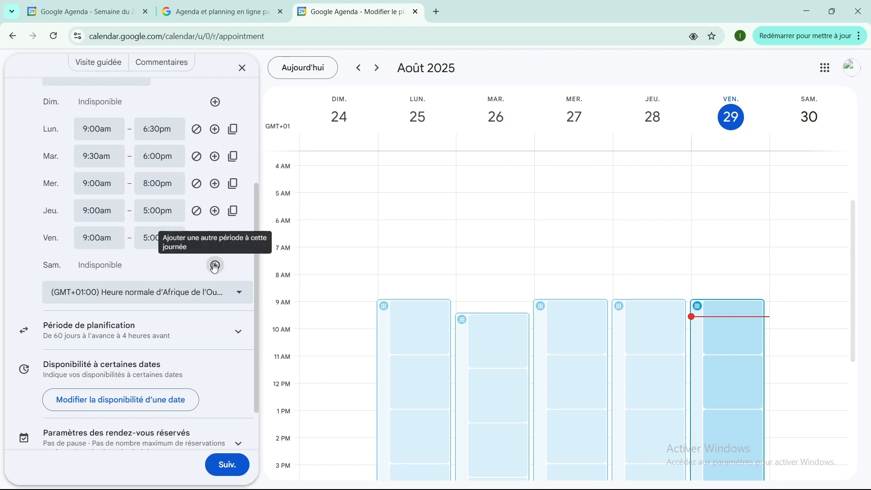
double_click(215, 266)
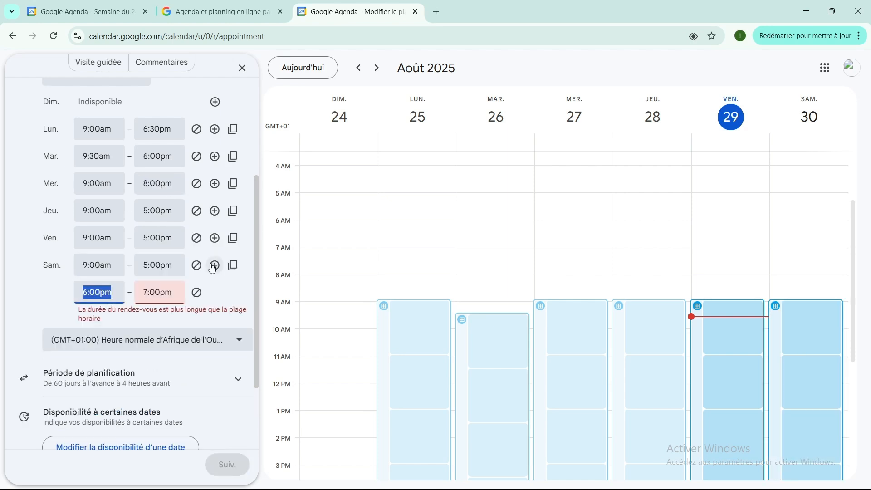
Try to set Saturday's second availability period to 11:30pm–12:00am
left_click(88, 293)
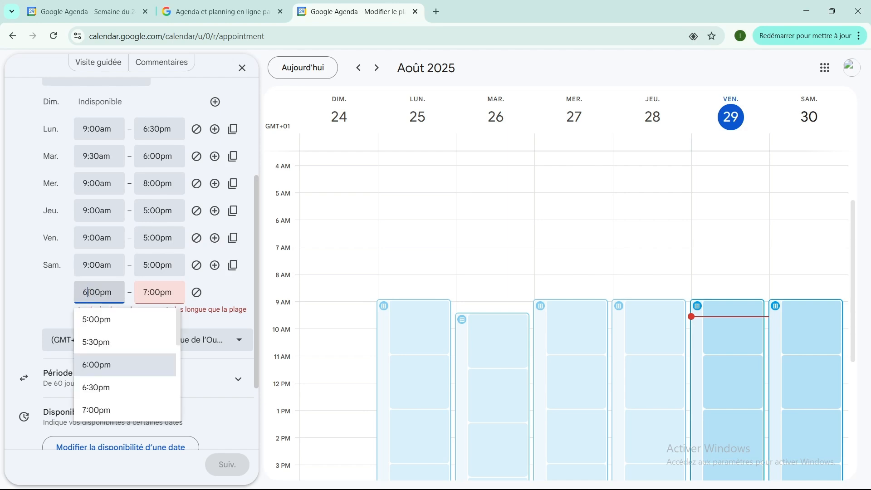
scroll(98, 364, "down", 5)
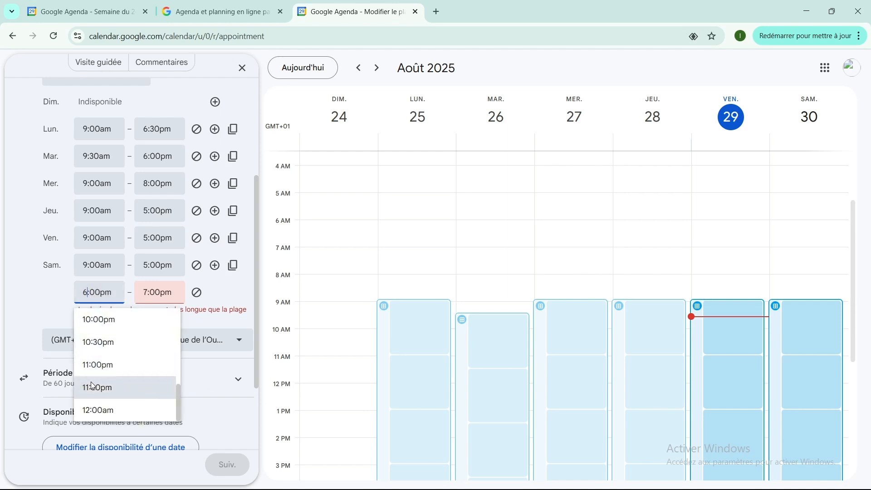
left_click(98, 388)
left_click(161, 293)
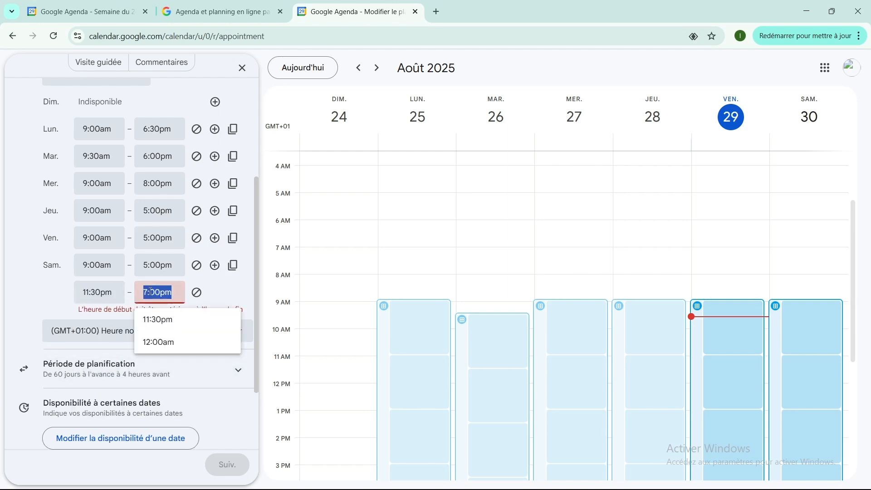
left_click(155, 342)
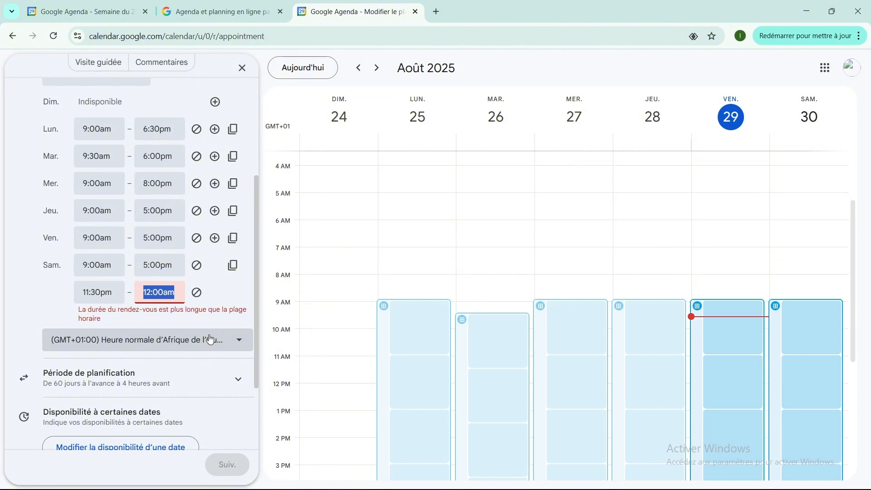
Remove Saturday's second availability period
scroll(203, 318, "down", 2)
scroll(181, 233, "up", 2)
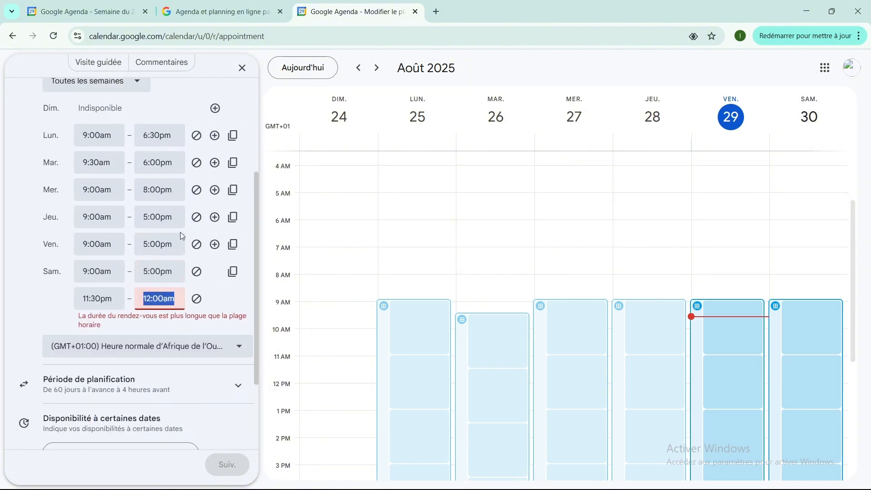
left_click(196, 300)
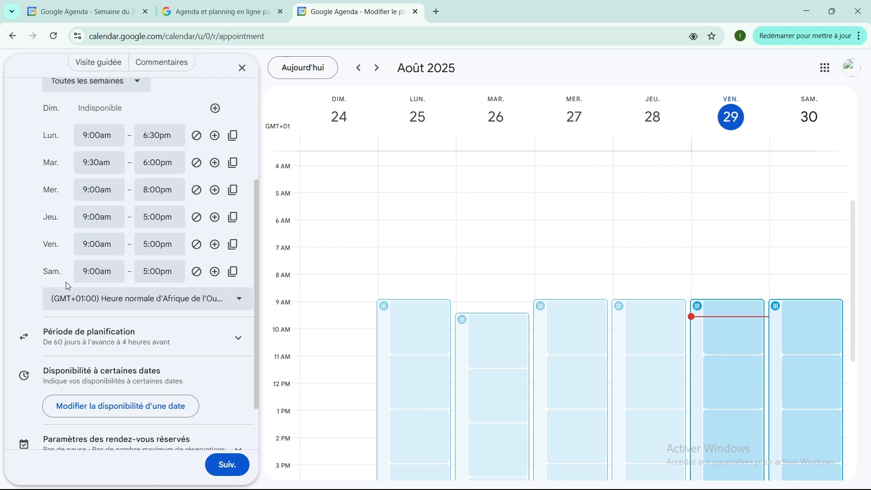
Set Saturday's availability to 11:30am–8:00pm
left_click(93, 271)
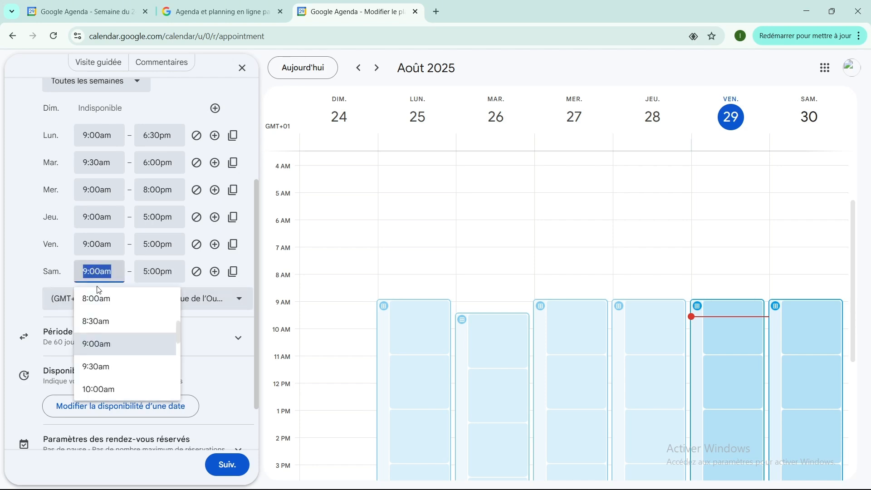
scroll(91, 336, "down", 3)
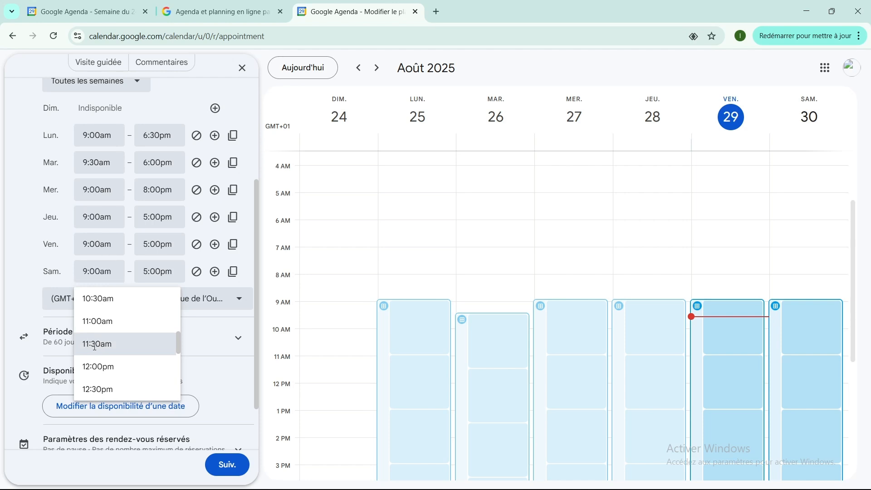
left_click(95, 345)
left_click(163, 272)
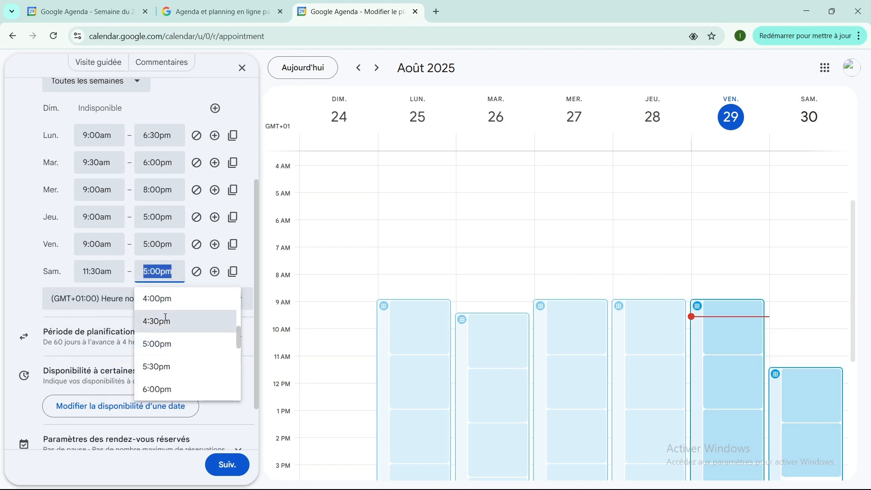
scroll(162, 326, "down", 4)
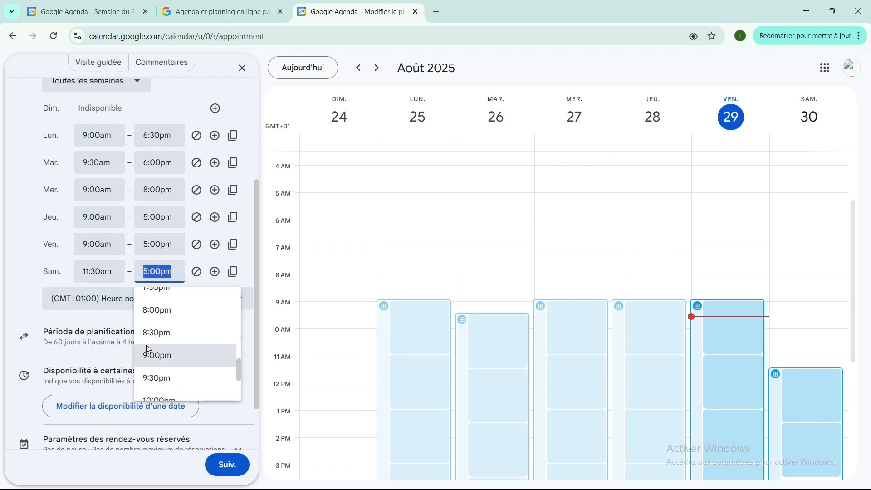
left_click(148, 346)
Look through the available time zones and select (GMT+01:00) Heure normale d'Afrique de l'Ouest - Lagos for the schedule
scroll(149, 305, "down", 2)
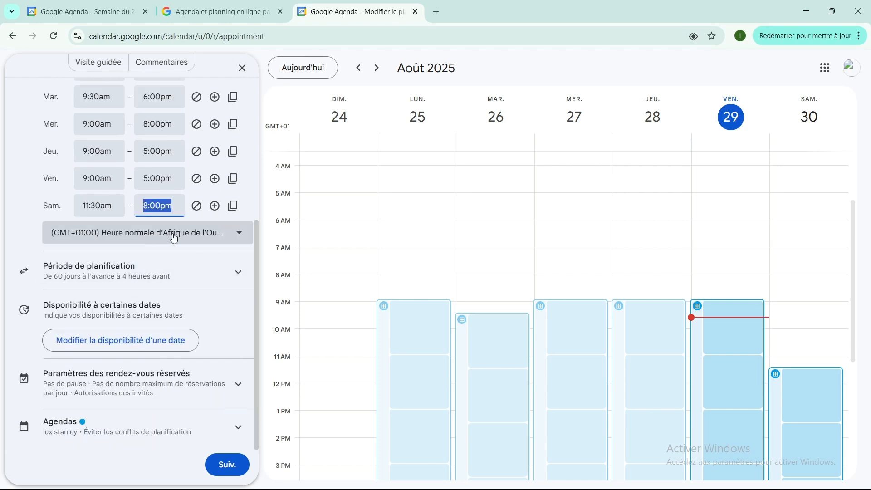
left_click(229, 237)
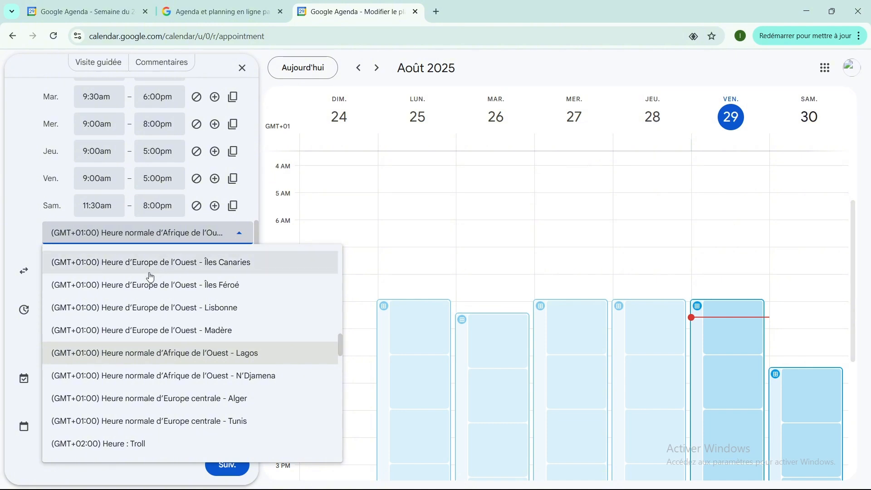
scroll(162, 336, "down", 1)
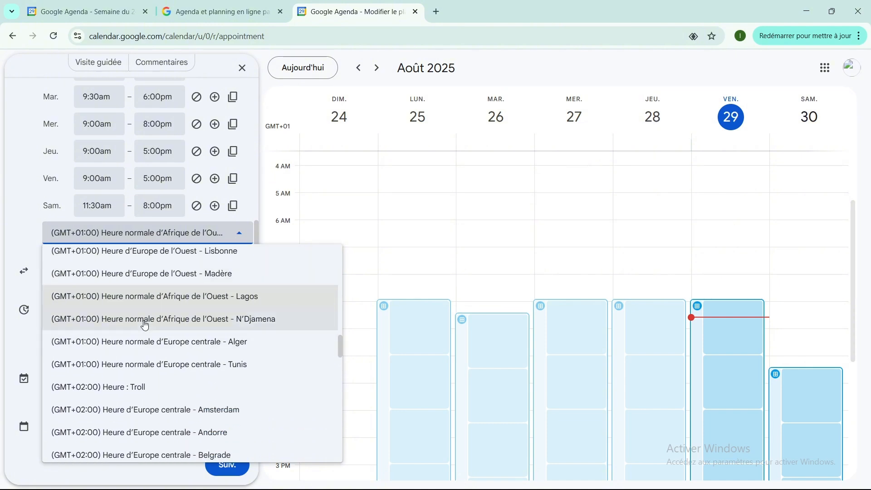
scroll(144, 325, "down", 1)
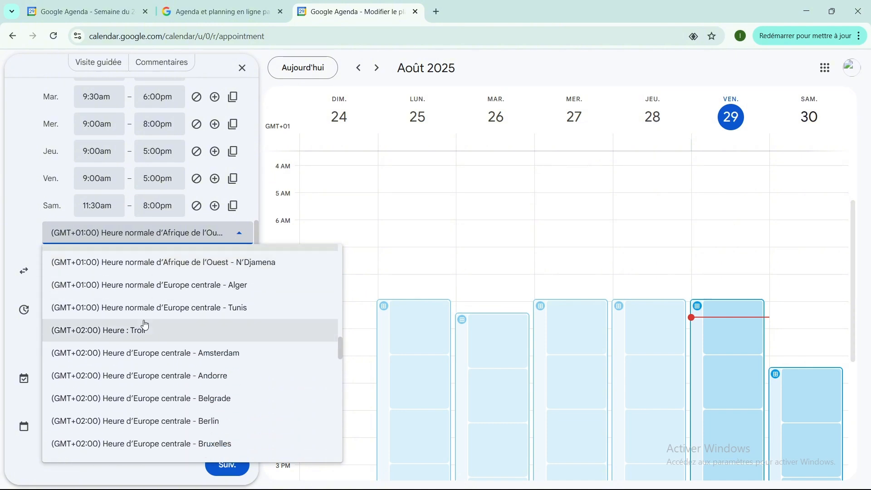
scroll(145, 325, "down", 1)
scroll(144, 325, "down", 1)
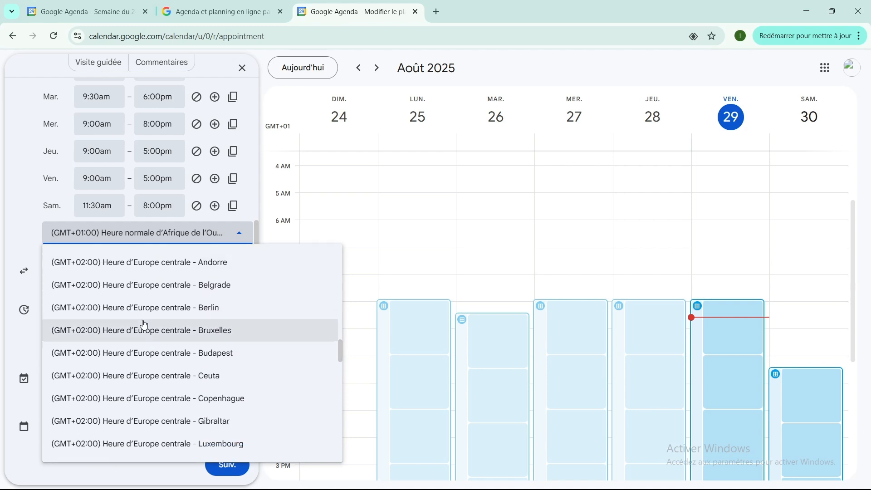
scroll(143, 324, "up", 3)
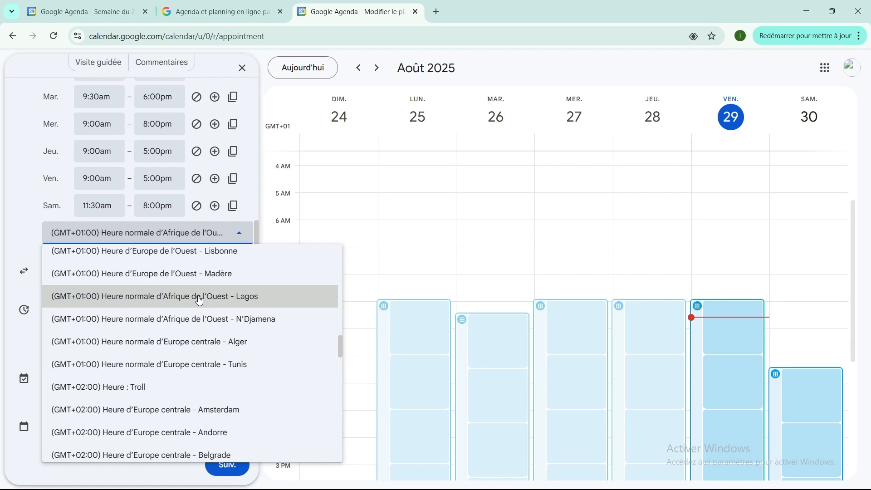
scroll(140, 304, "up", 1)
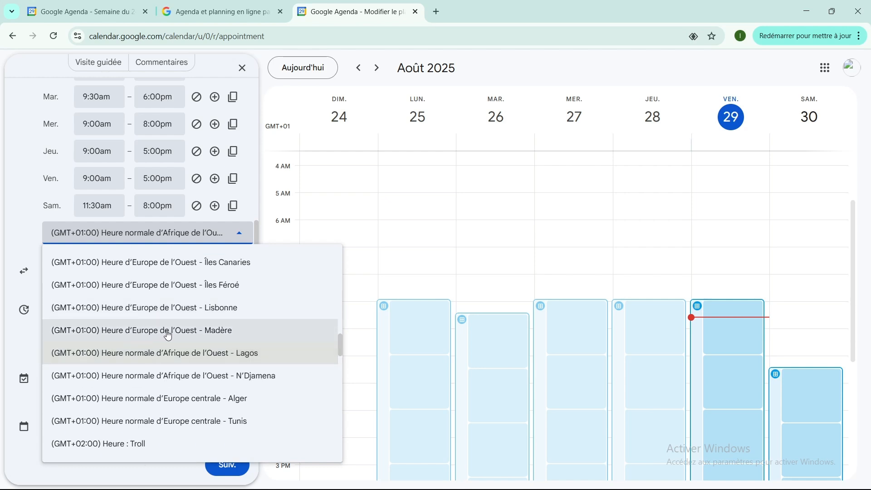
scroll(173, 332, "up", 2)
scroll(172, 331, "up", 4)
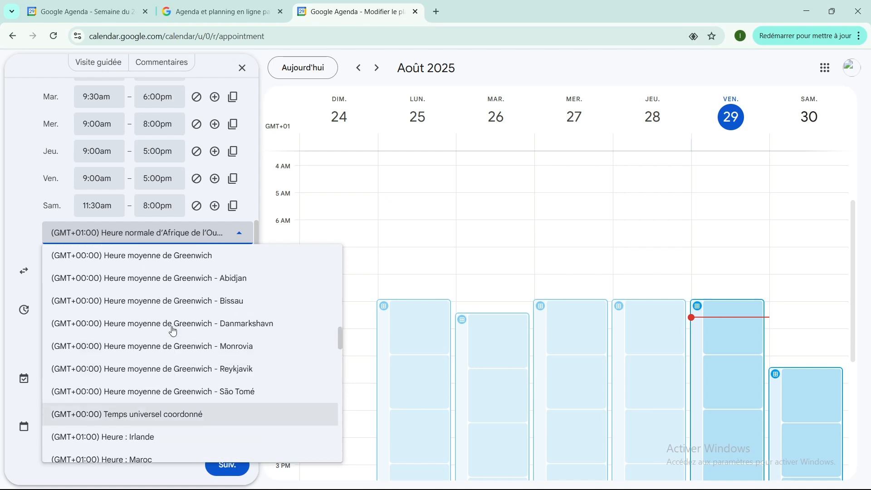
scroll(171, 330, "up", 2)
scroll(170, 330, "down", 8)
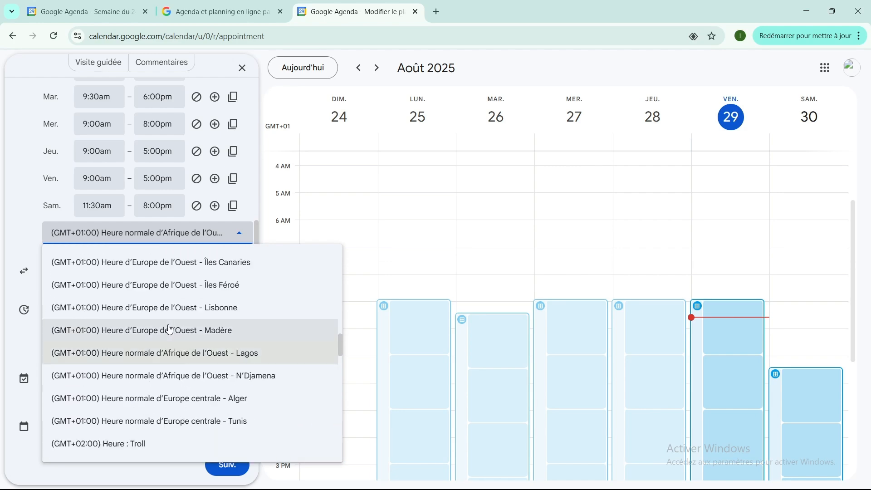
left_click(134, 355)
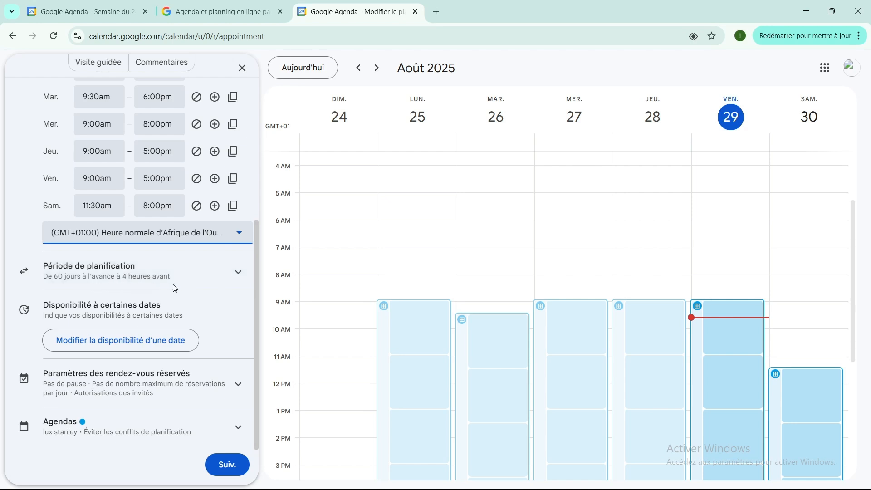
Limit bookings in the scheduling period to at most 30 days ahead and at least 7 hours before the start time
left_click(238, 273)
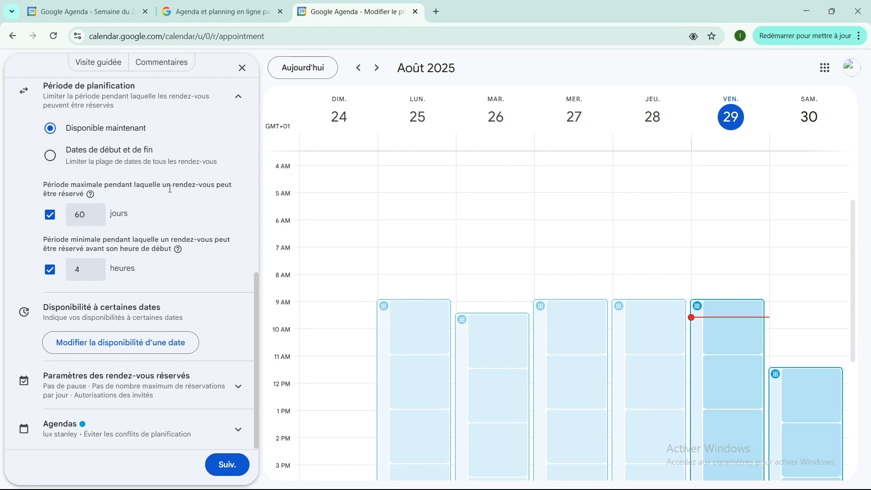
left_click(92, 221)
left_click(93, 221)
left_click(93, 222)
left_click(93, 222)
left_click(92, 221)
left_click(92, 221)
left_click(93, 275)
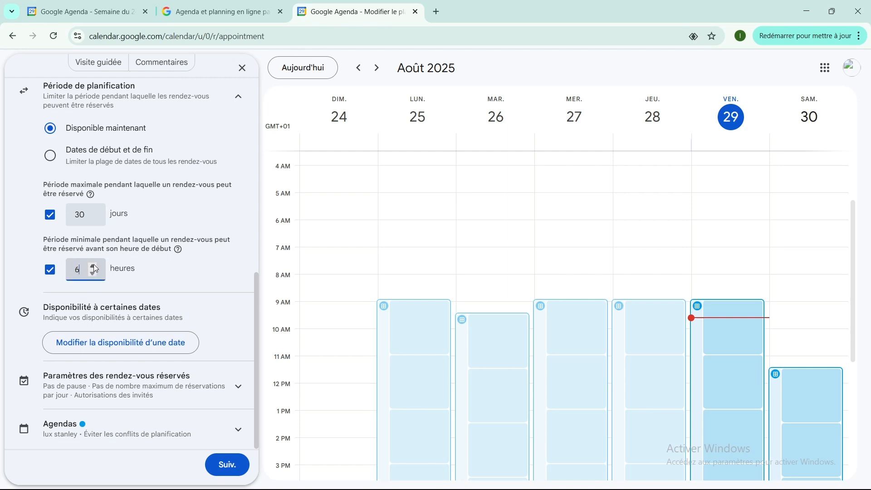
scroll(130, 306, "down", 1)
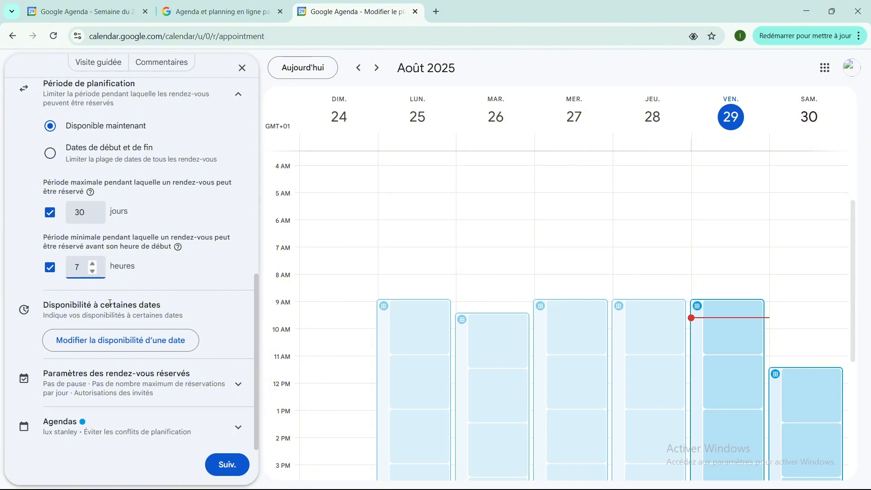
Try to restrict the scheduling period to start on 29 août 2025 and end on 27 DEC. 2025
scroll(104, 197, "up", 1)
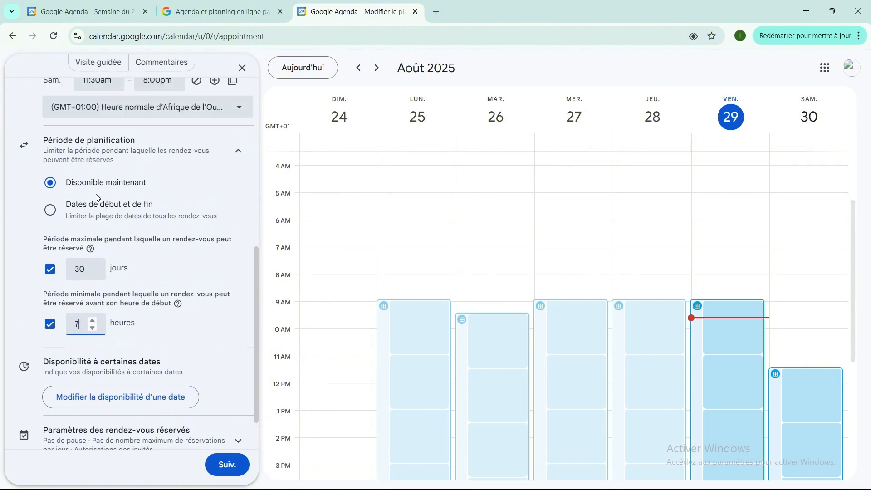
left_click(51, 211)
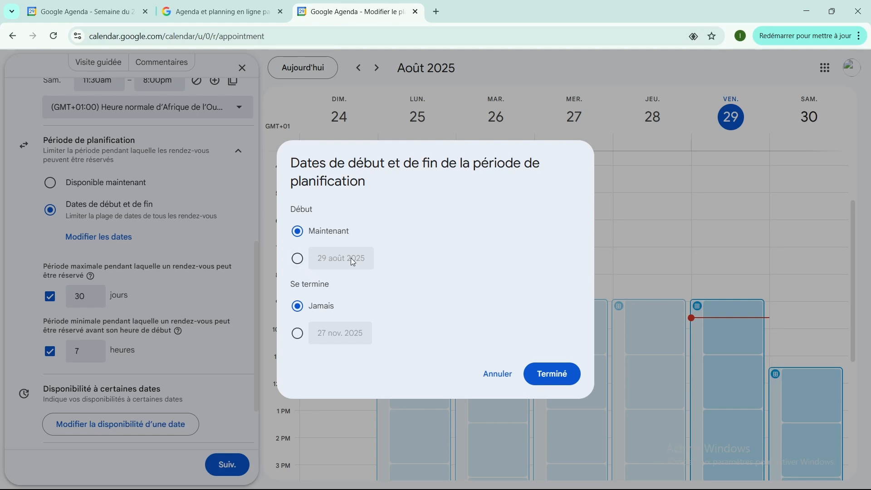
left_click(318, 264)
left_click(297, 333)
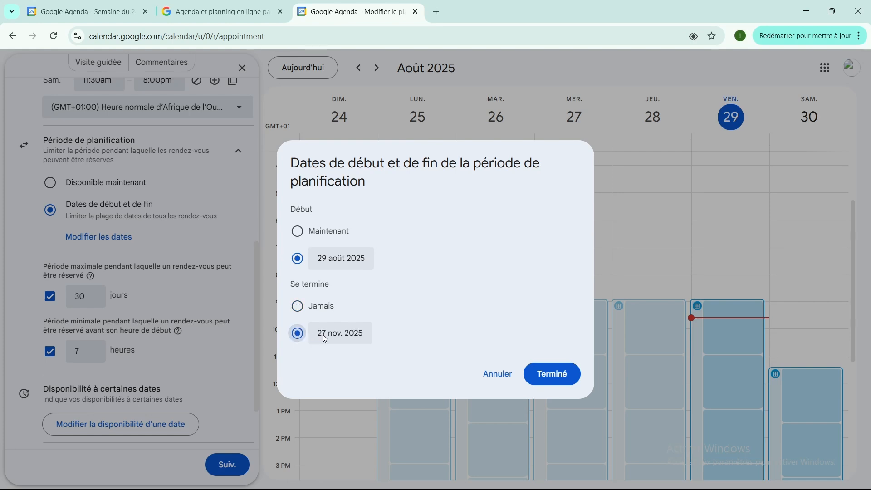
left_click(366, 335)
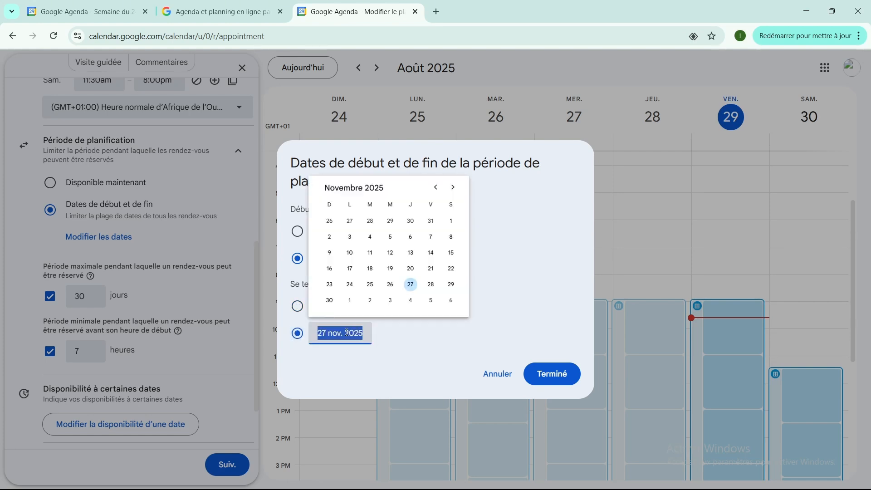
left_click(339, 334)
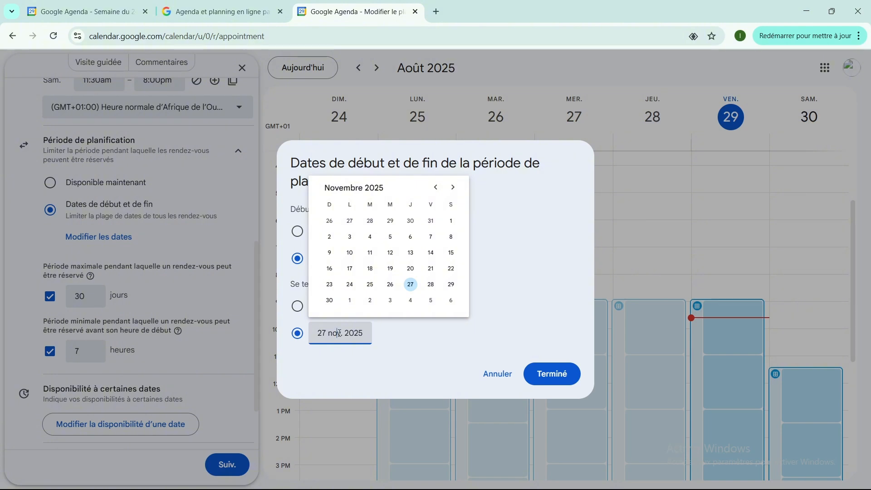
key("BackSpace")
key("BackSpace")
key("Delete")
type("DEC")
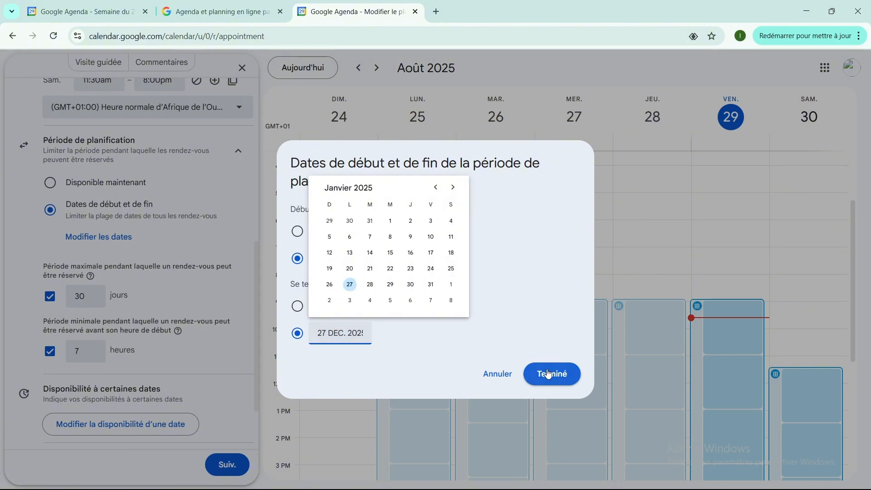
left_click(543, 380)
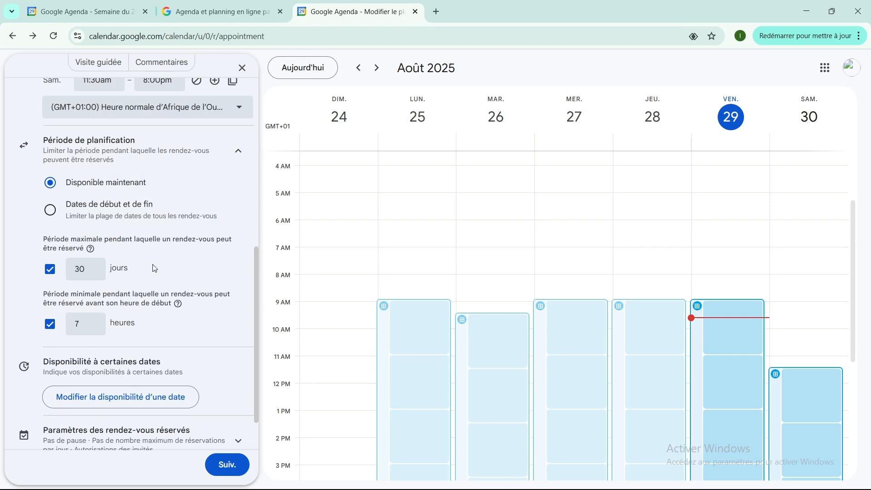
View the calendar for changing availability on certain dates and close it without picking a date
scroll(153, 269, "down", 2)
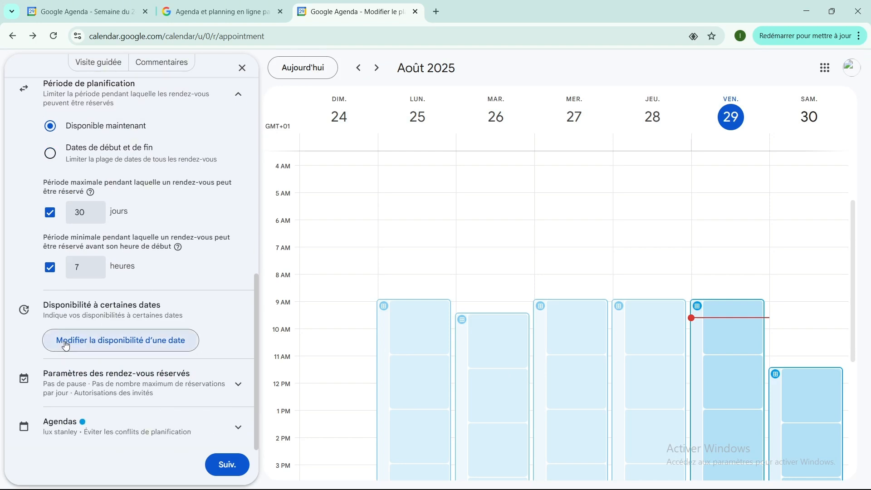
left_click(145, 344)
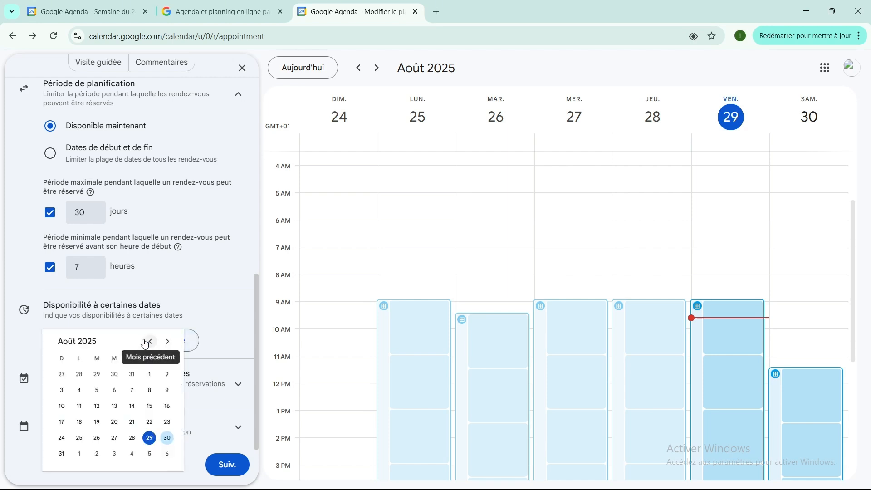
left_click(227, 338)
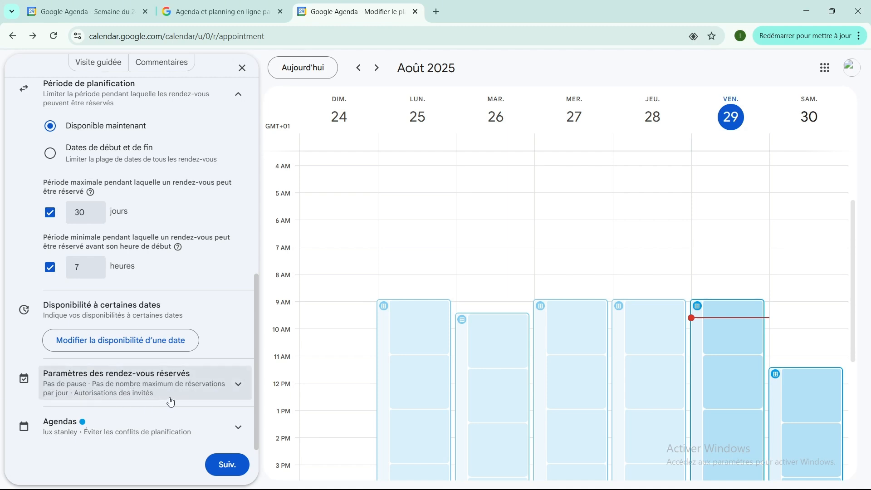
Continue to the booking page settings and review the photo and name displayed on the booking page
left_click(234, 466)
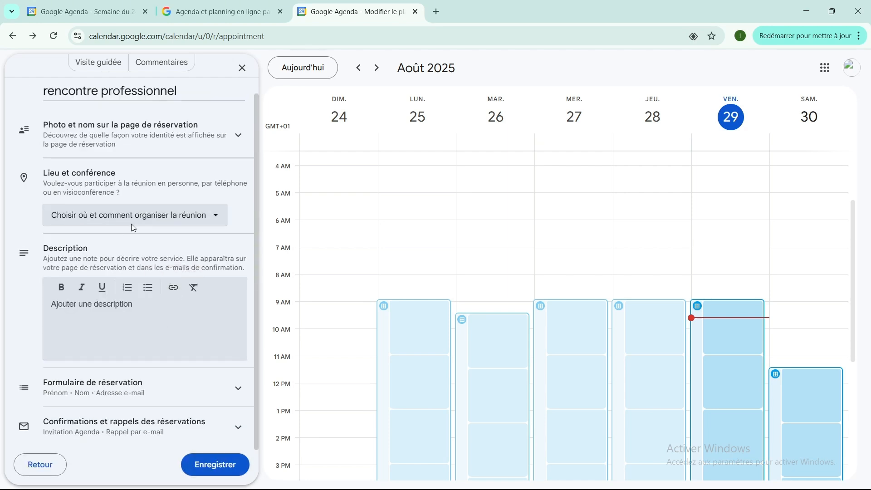
scroll(61, 159, "up", 1)
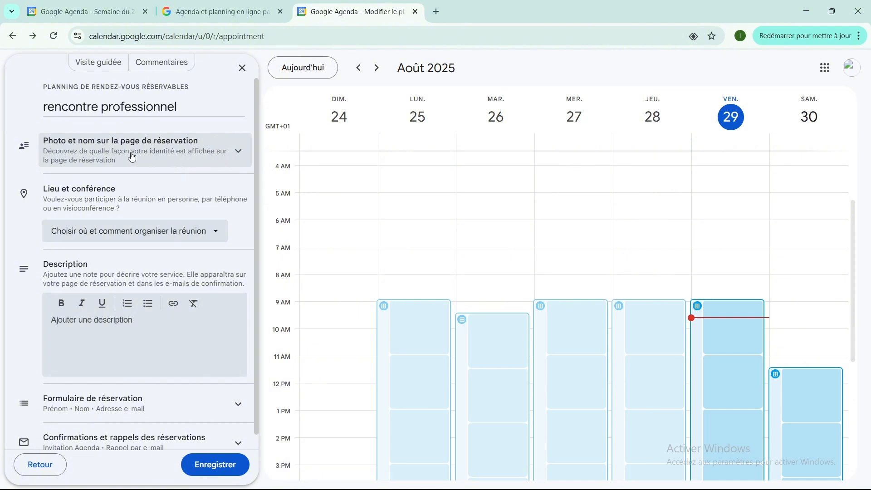
left_click(242, 157)
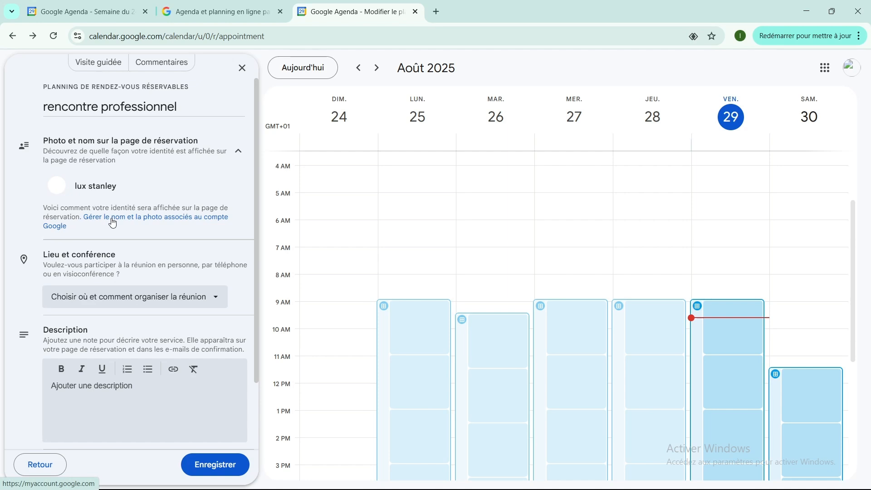
scroll(113, 223, "down", 1)
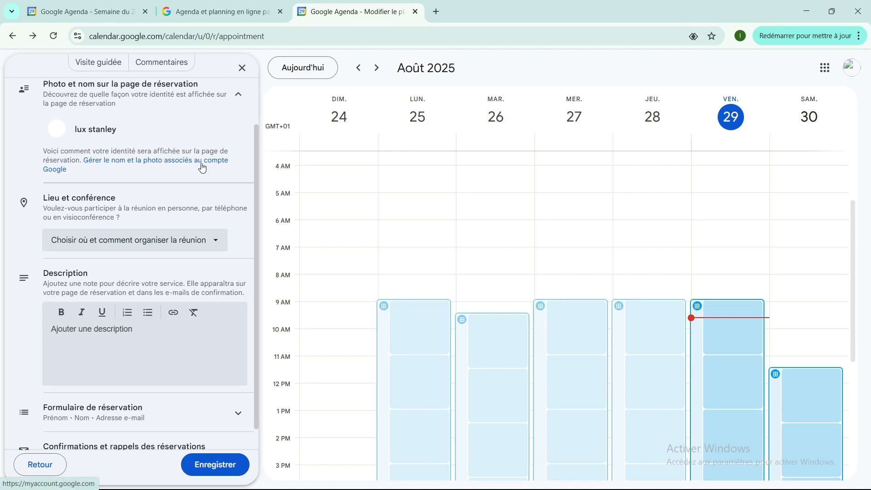
scroll(120, 174, "up", 1)
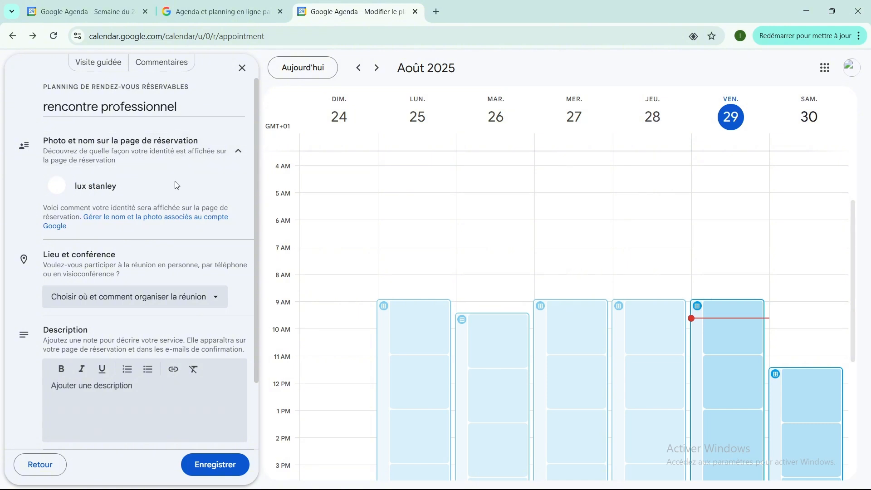
left_click(232, 160)
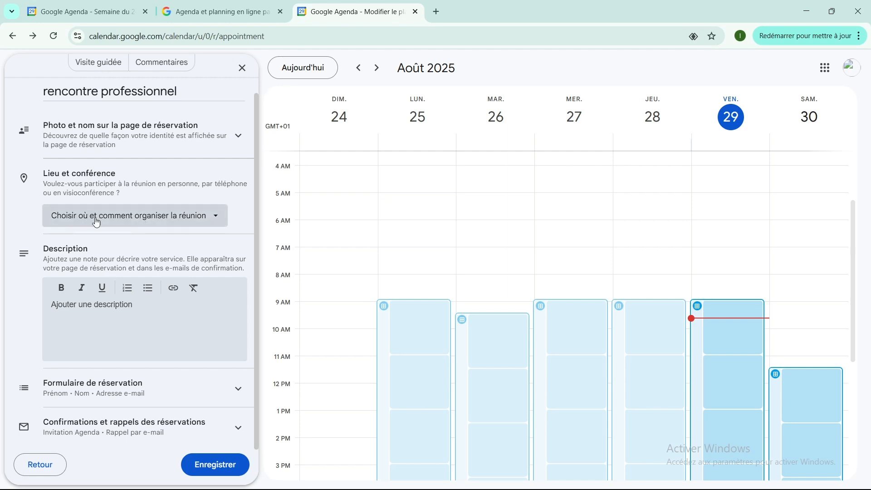
Set the meeting's location and conferencing option to "Réunion en présentiel"
left_click(217, 217)
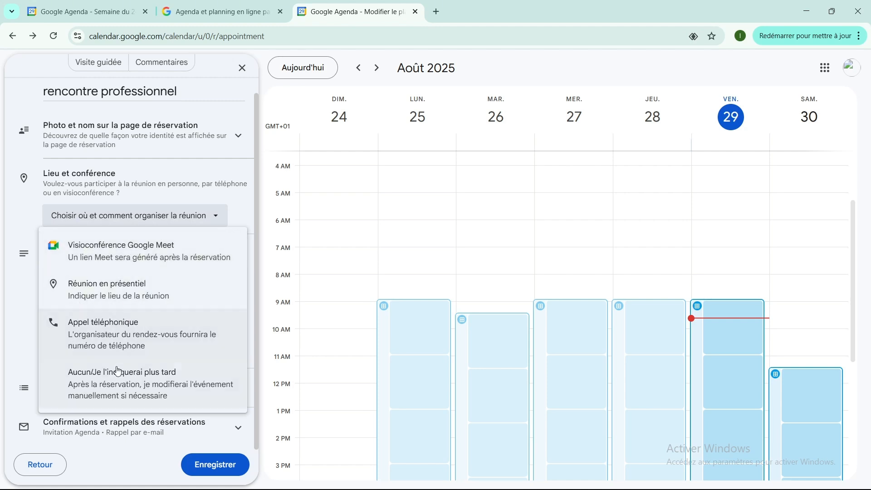
left_click(115, 290)
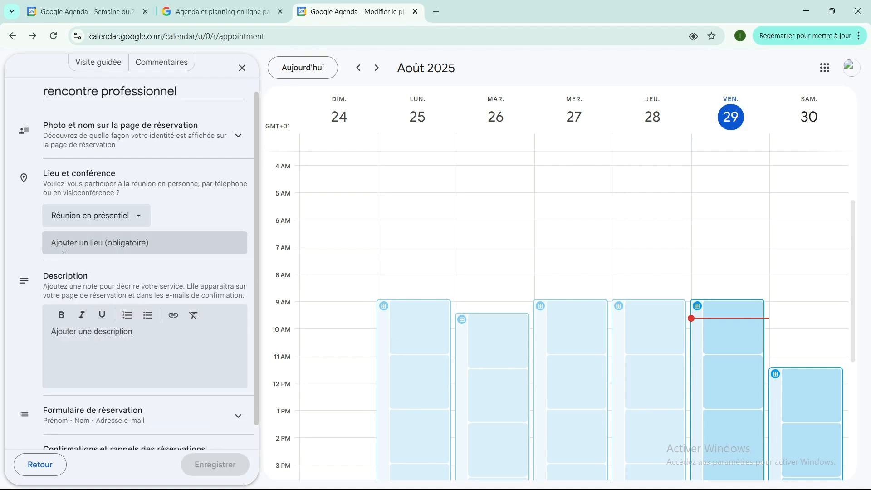
Enter "Entreprise" as the in-person meeting's location without choosing a suggested place
left_click(148, 246)
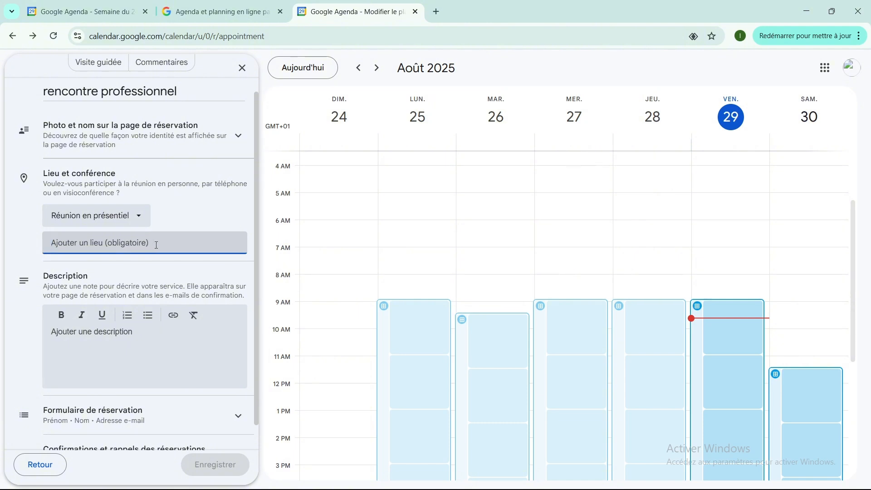
type("Entreprise")
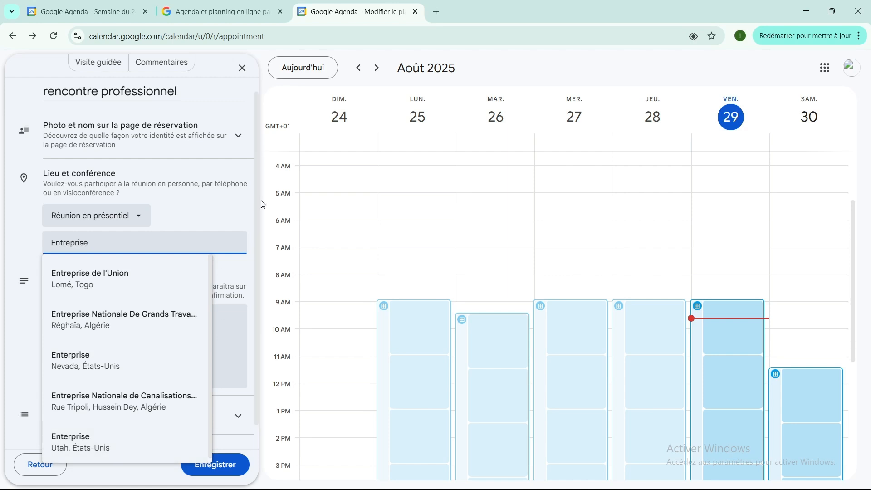
left_click(238, 200)
Write the booking page description on two lines: "prise de note" and "accord avec les responsables"
scroll(48, 297, "down", 1)
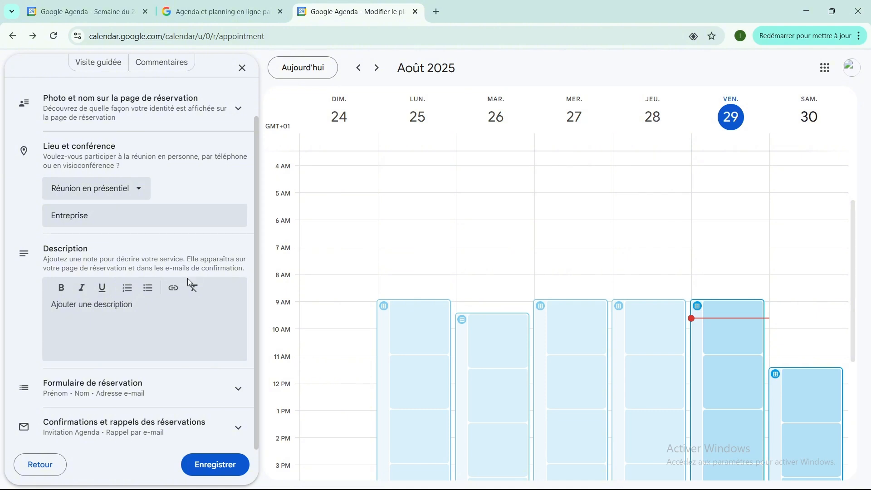
left_click(66, 309)
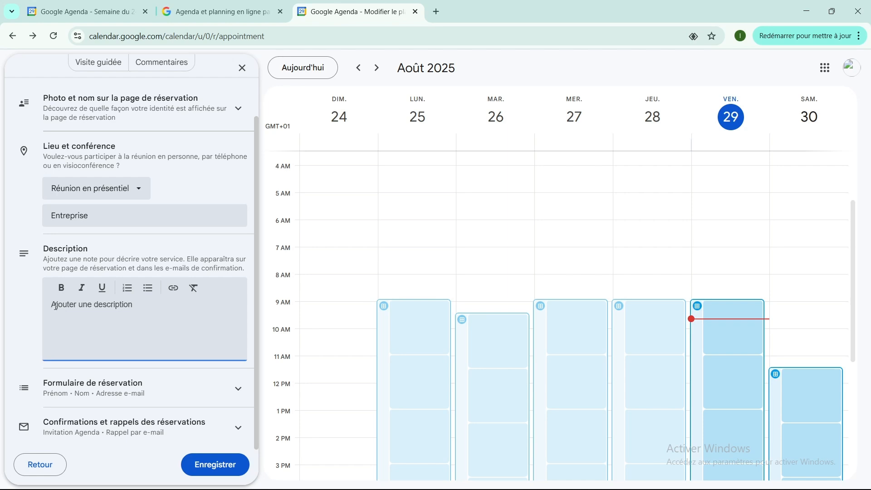
type("prise s")
key("BackSpace")
type("de note")
key("Return")
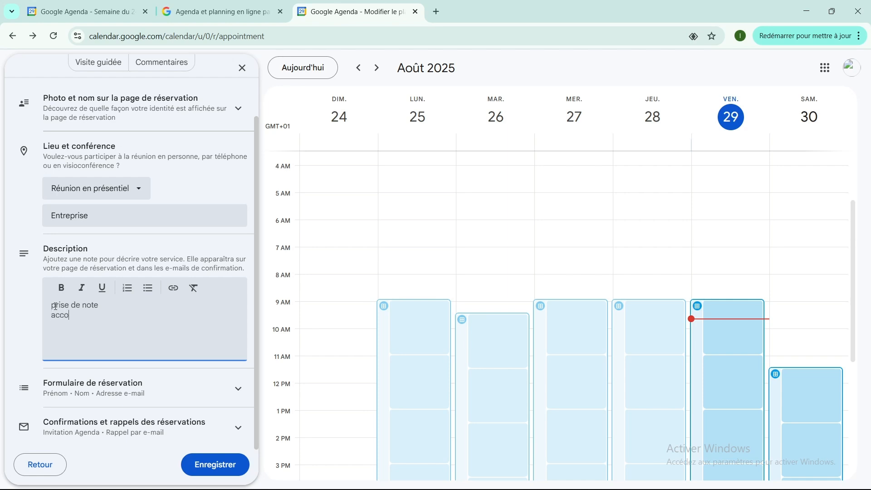
type("accord avec les responsables")
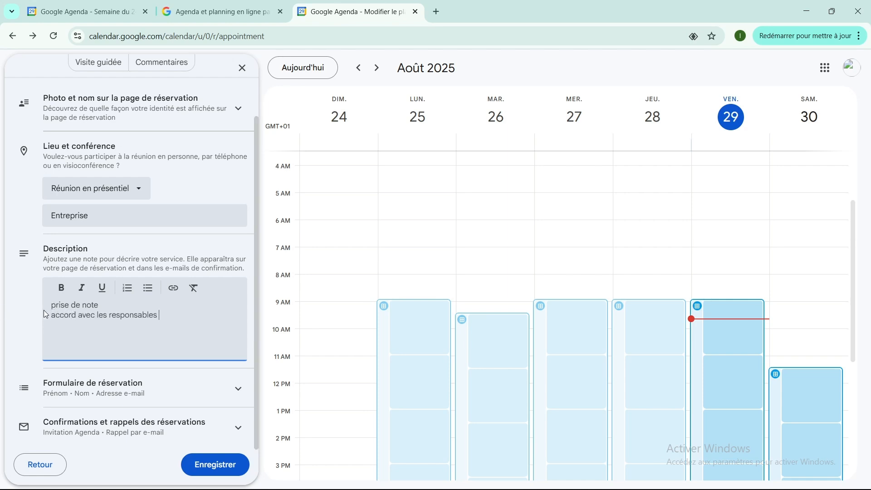
Format both description lines as a numbered list and add a third item, "signature des documents"
left_click(50, 304)
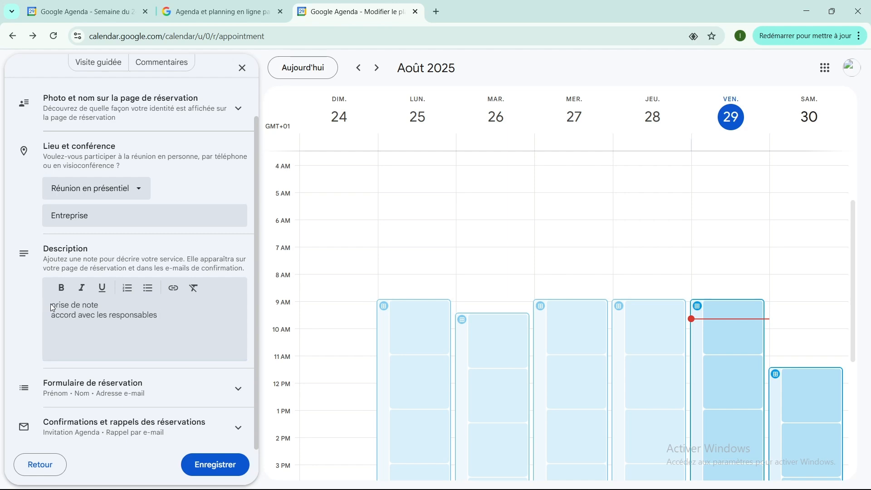
left_click(129, 290)
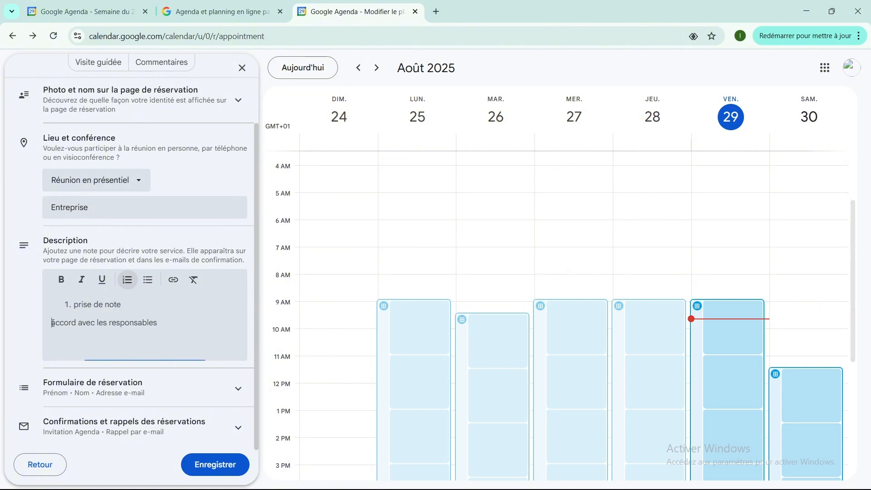
left_click(108, 303)
left_click(126, 282)
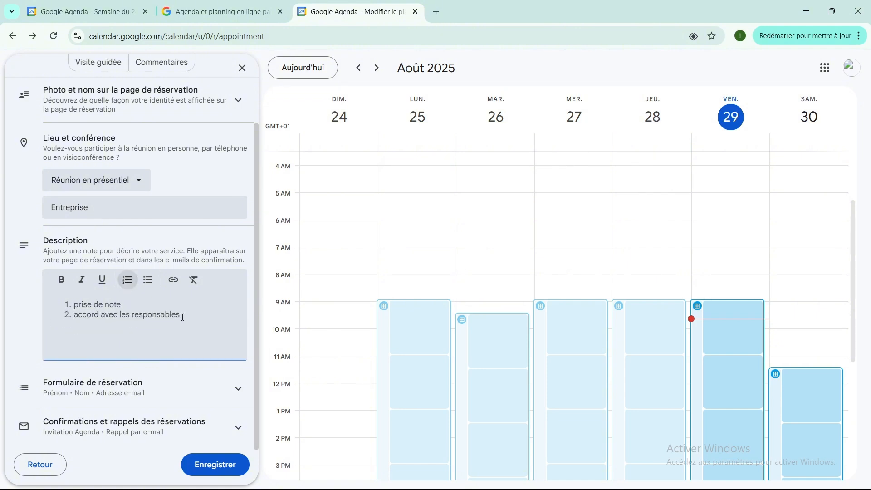
key("Return")
type("signature des documents")
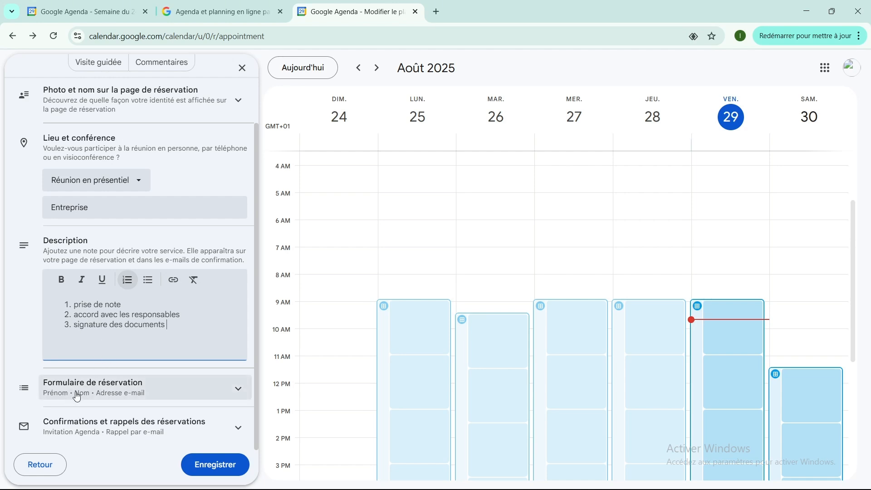
Add the optional "Numéro de téléphone" field and a custom field "votre piece d'identite" to the booking form
left_click(239, 392)
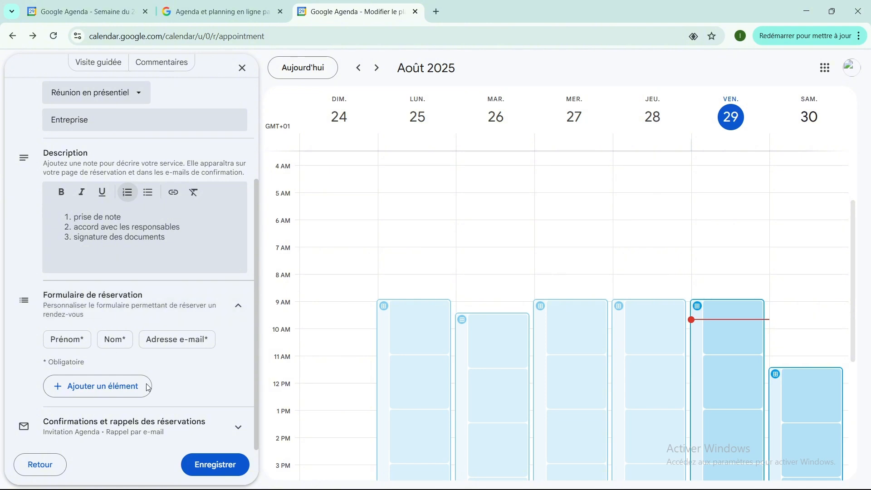
left_click(88, 390)
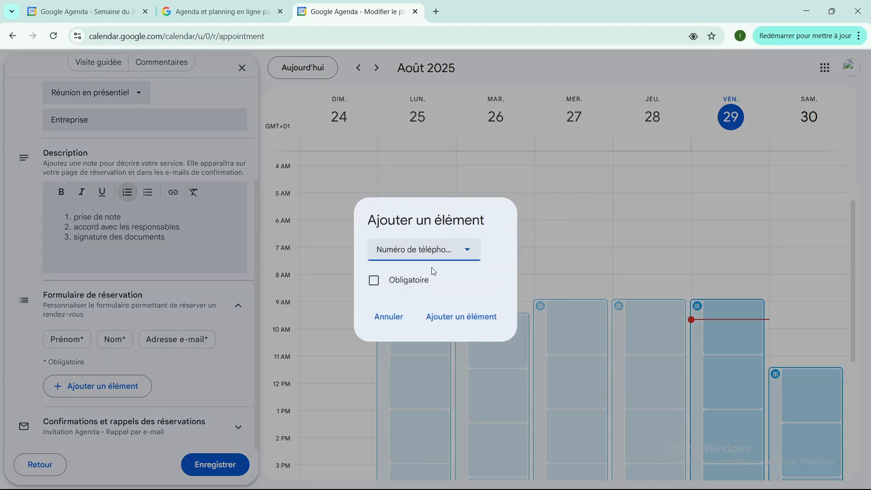
left_click(448, 318)
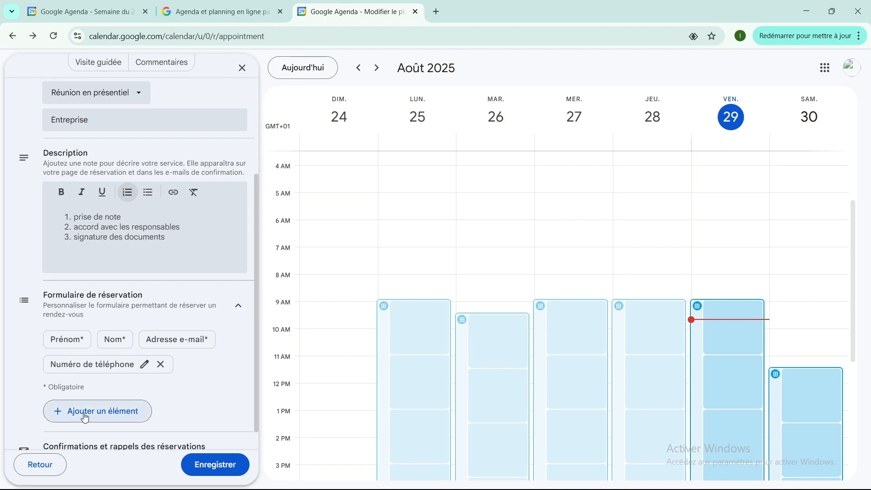
left_click(125, 411)
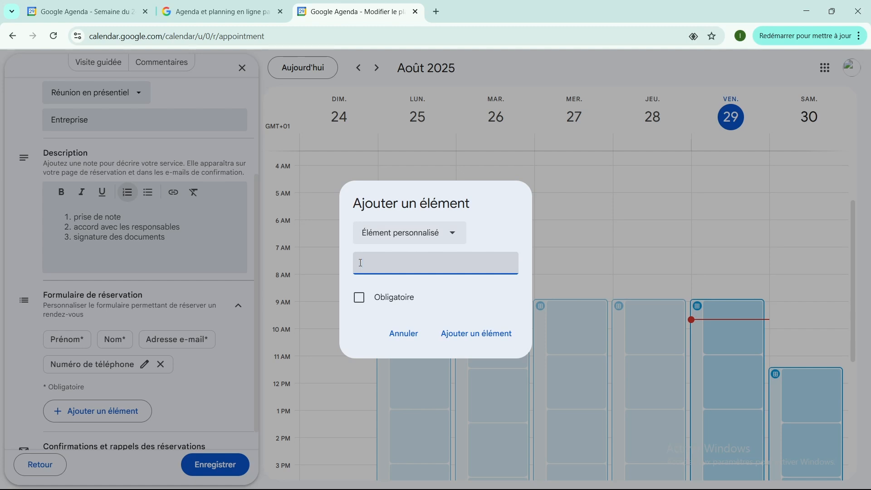
type("votre piece d'identite")
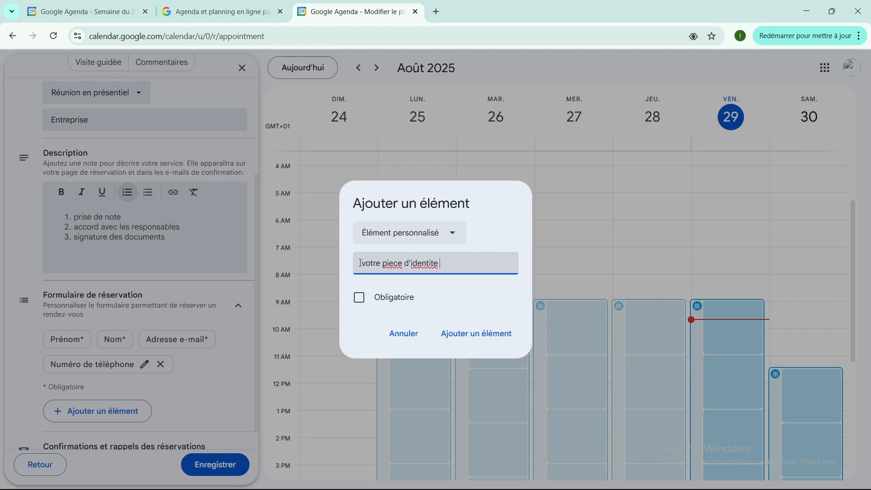
left_click(463, 335)
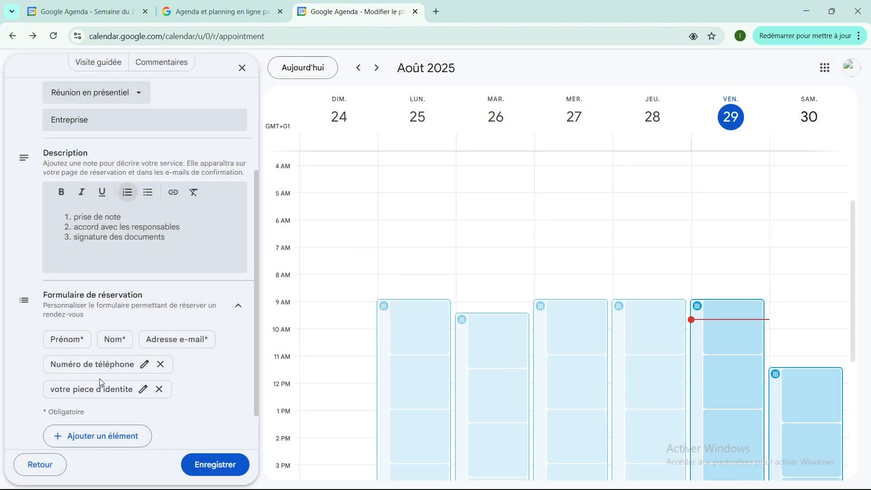
Review the booking confirmation and reminder settings, save the appointment schedule and dismiss the tip on its summary
scroll(100, 382, "down", 1)
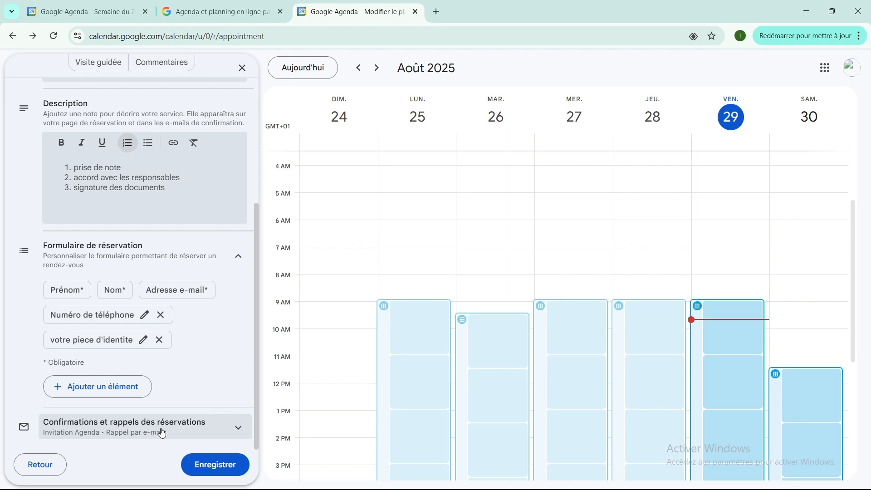
left_click(236, 428)
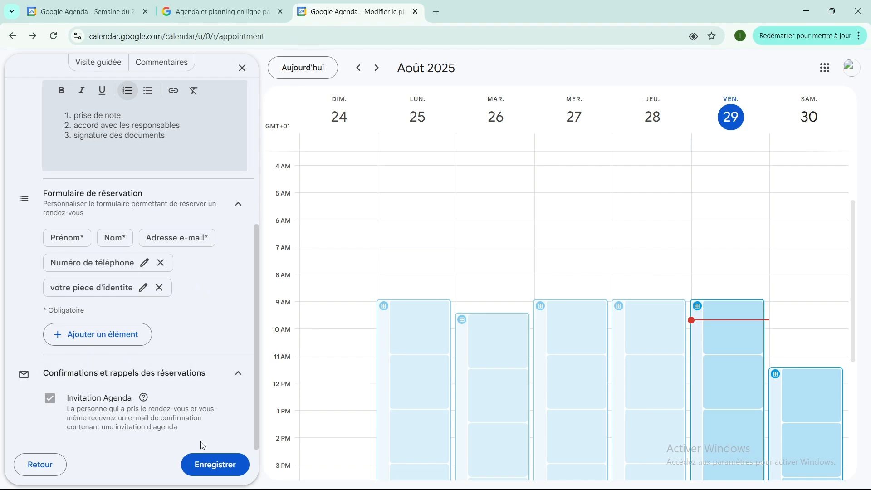
left_click(213, 466)
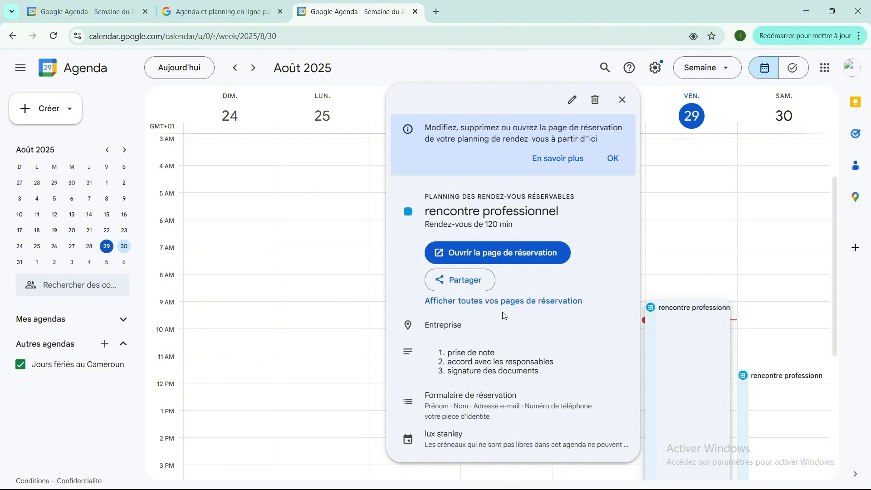
left_click(615, 161)
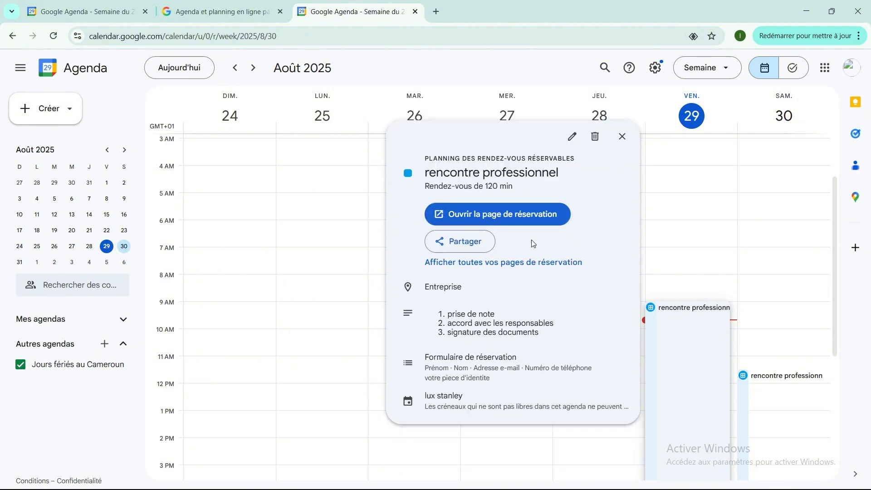
Open the schedule's booking page and examine the bookable time slots across the September 2025 weeks
left_click(510, 217)
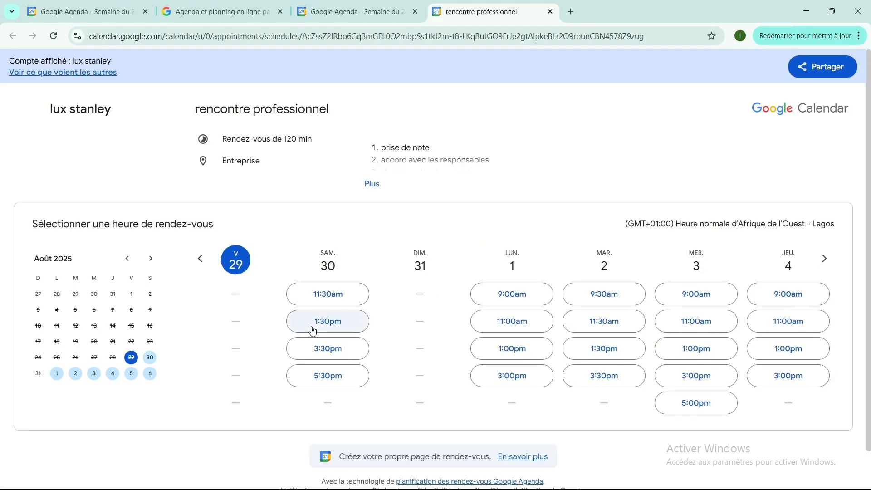
scroll(320, 338, "down", 1)
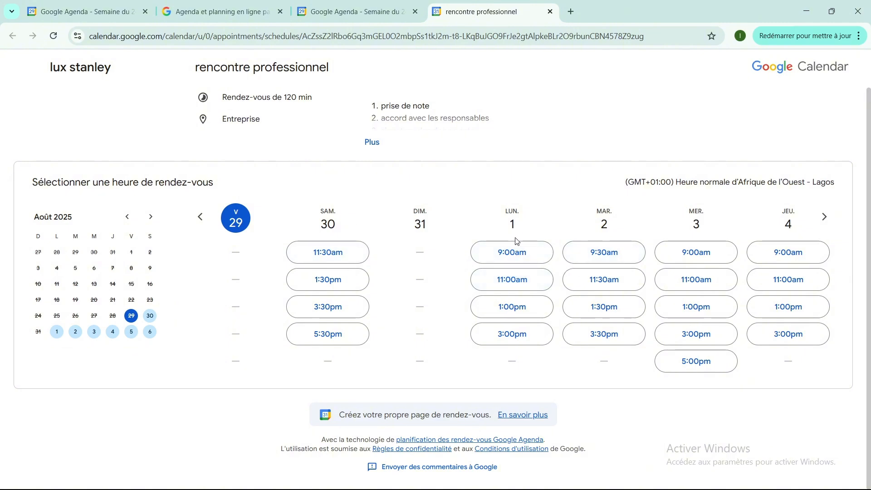
left_click(825, 216)
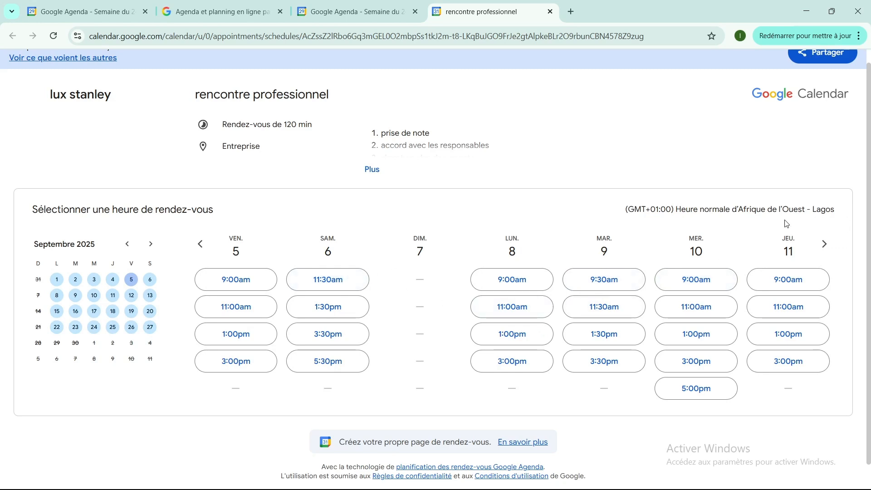
left_click(825, 244)
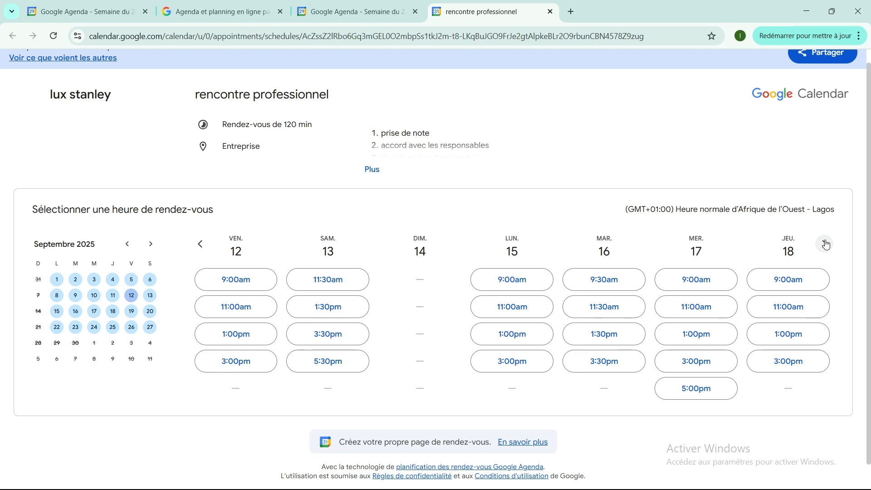
left_click(827, 245)
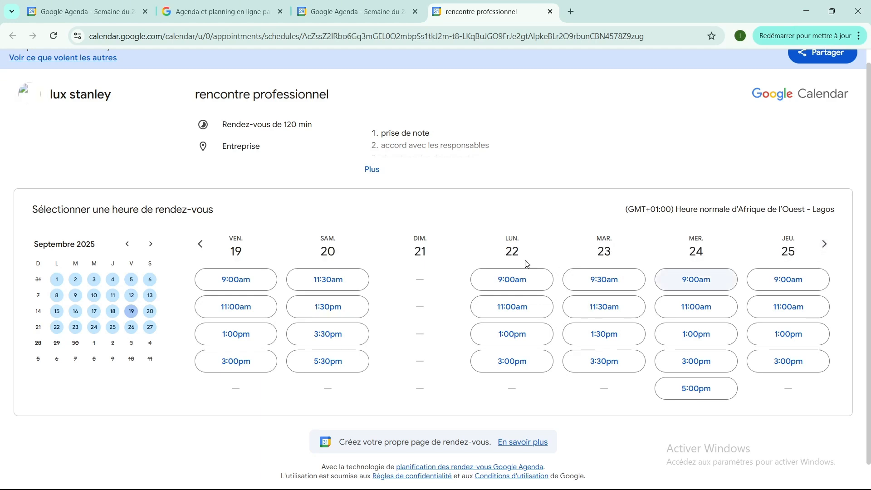
scroll(566, 282, "down", 1)
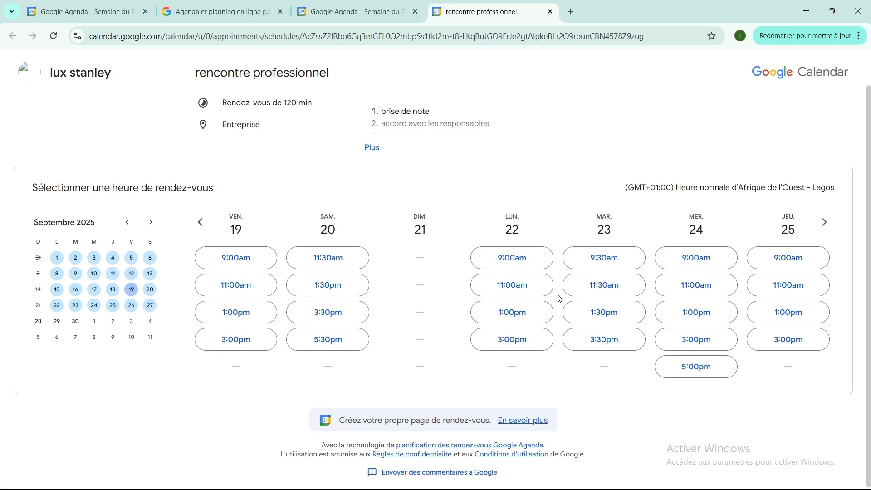
scroll(561, 299, "up", 1)
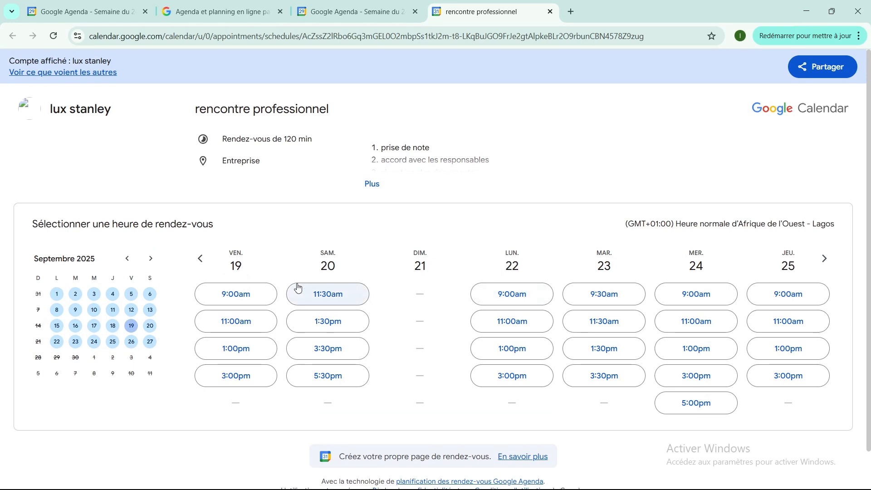
left_click(200, 259)
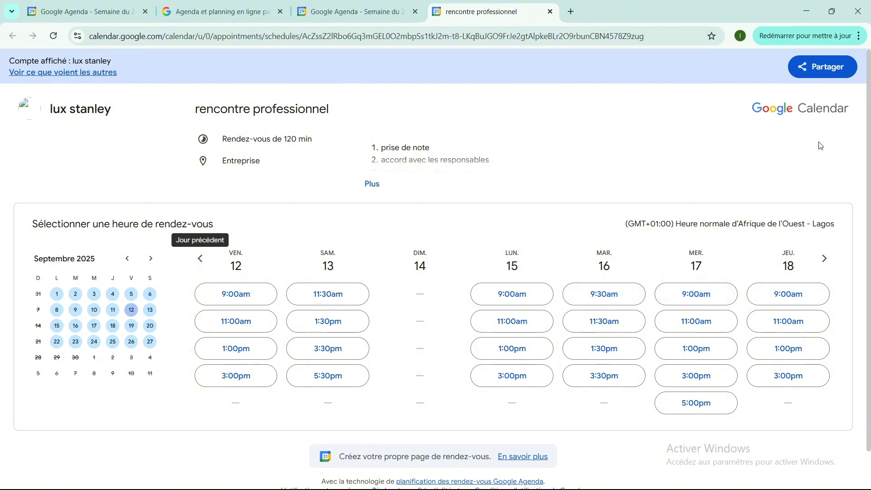
Copy the booking page's link from the sharing options and close the sharing dialog
left_click(818, 76)
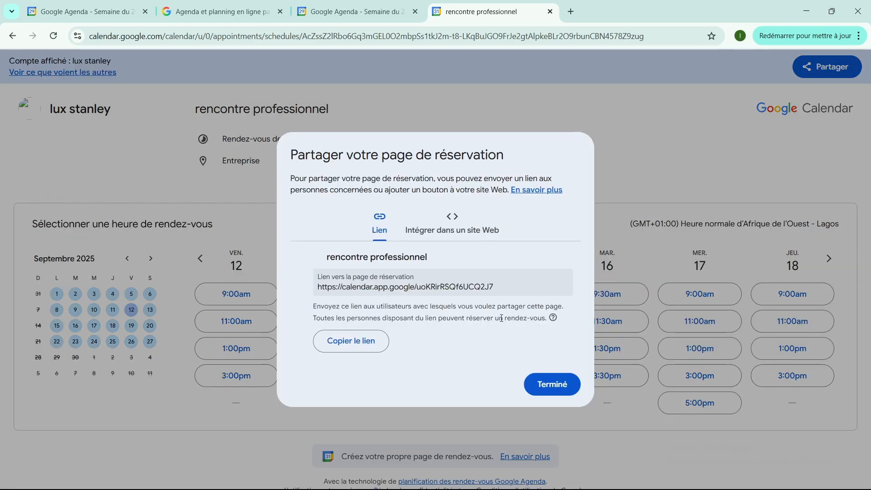
left_click(354, 345)
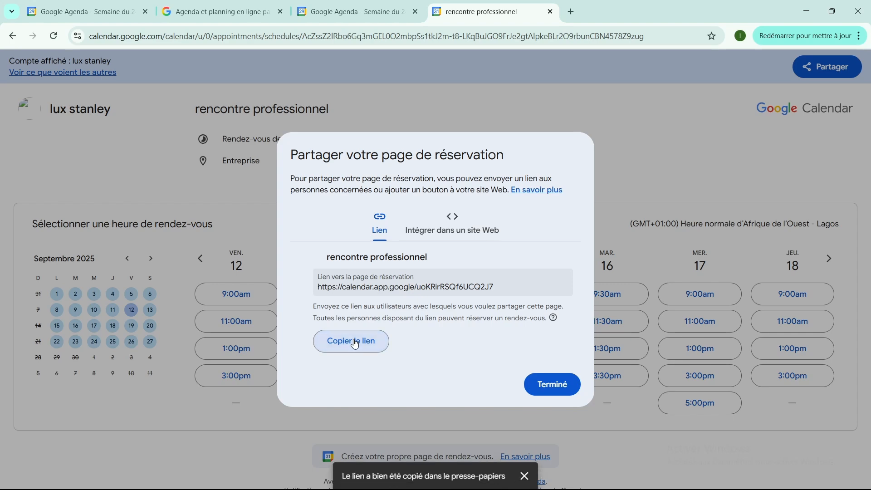
left_click(551, 381)
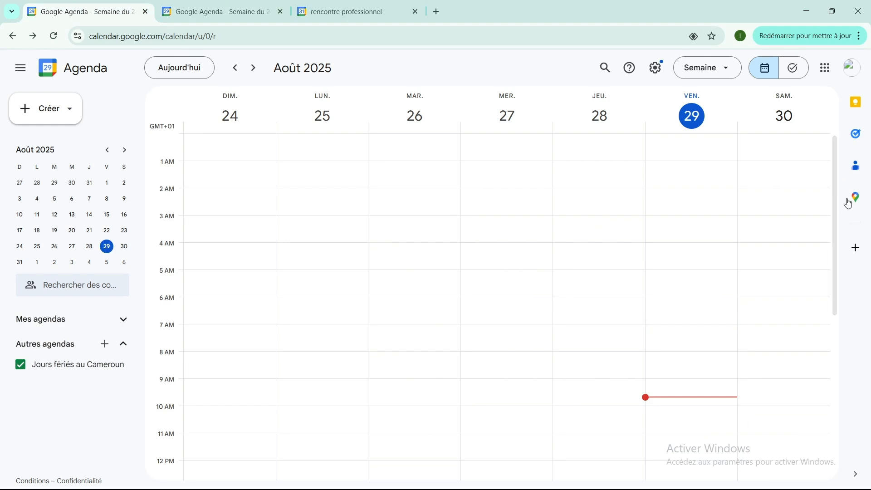
View the contacts beside the main calendar and look through the available Google apps
left_click(856, 167)
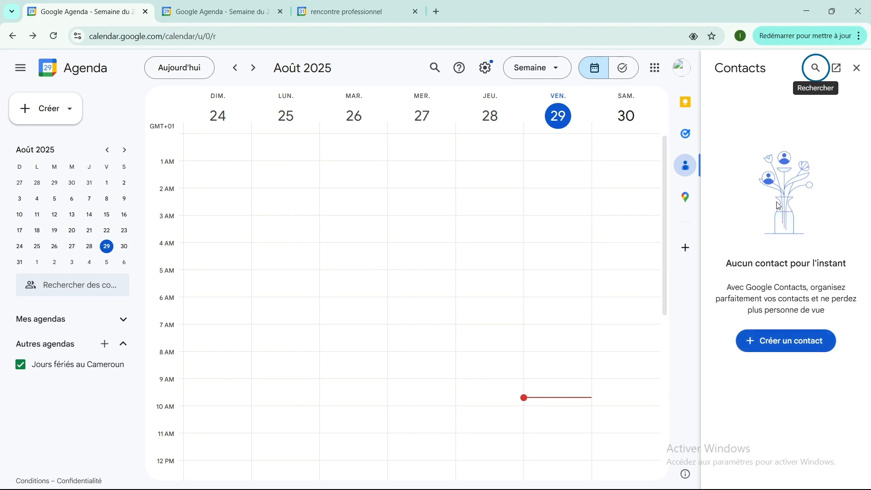
left_click(657, 72)
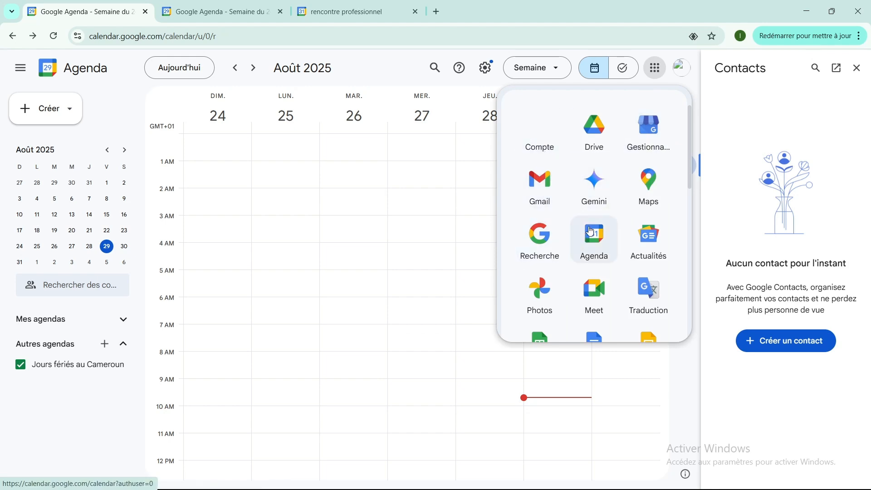
scroll(591, 231, "down", 1)
scroll(593, 172, "up", 1)
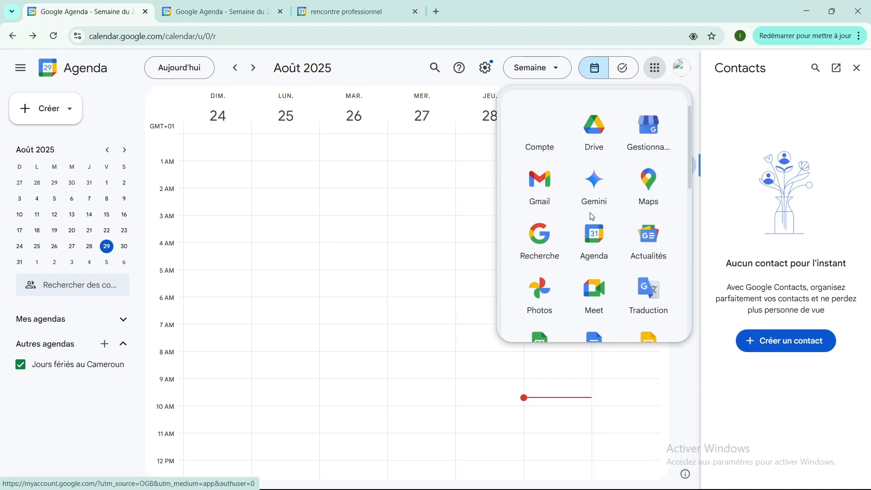
Open the copied booking page link in a new browser tab
left_click(436, 11)
left_click(304, 212)
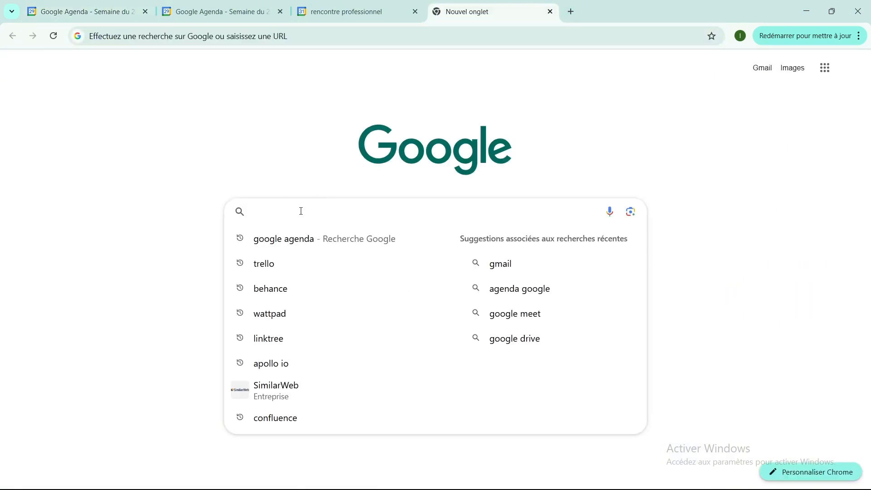
type("https://calendar.app.google/uoKRirRSQf6UCQ2J7")
key("Return")
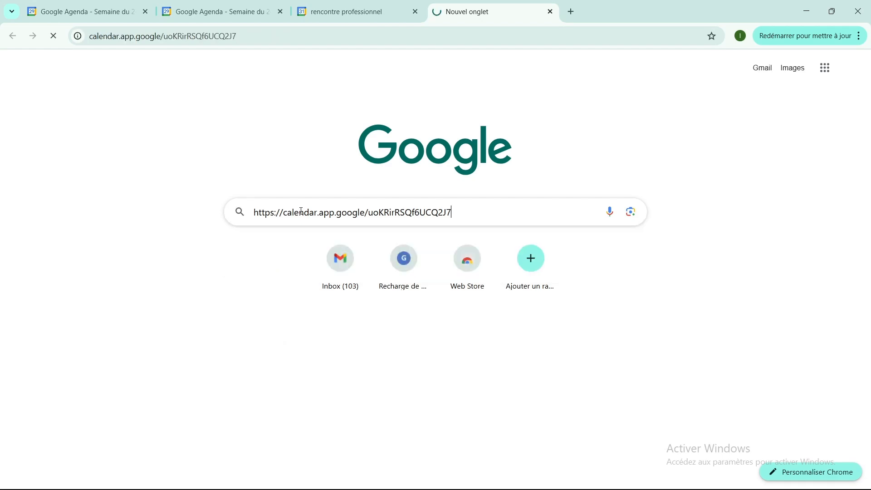